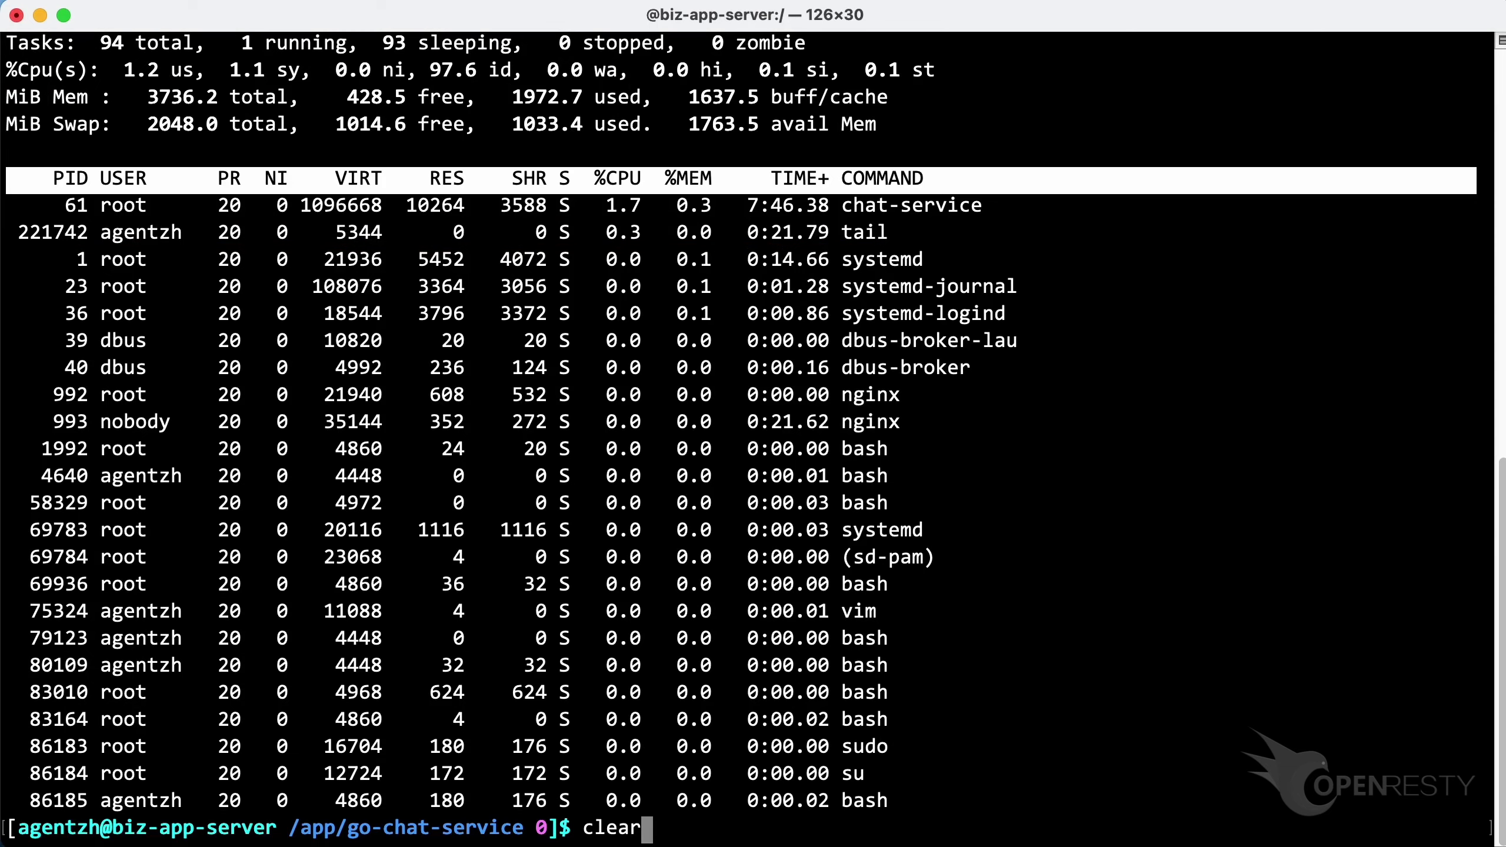
Step: Clear the terminal, follow /app/go-chat-service/logs/access.log live with tail -f, and stop following it
key("Return")
type("tail")
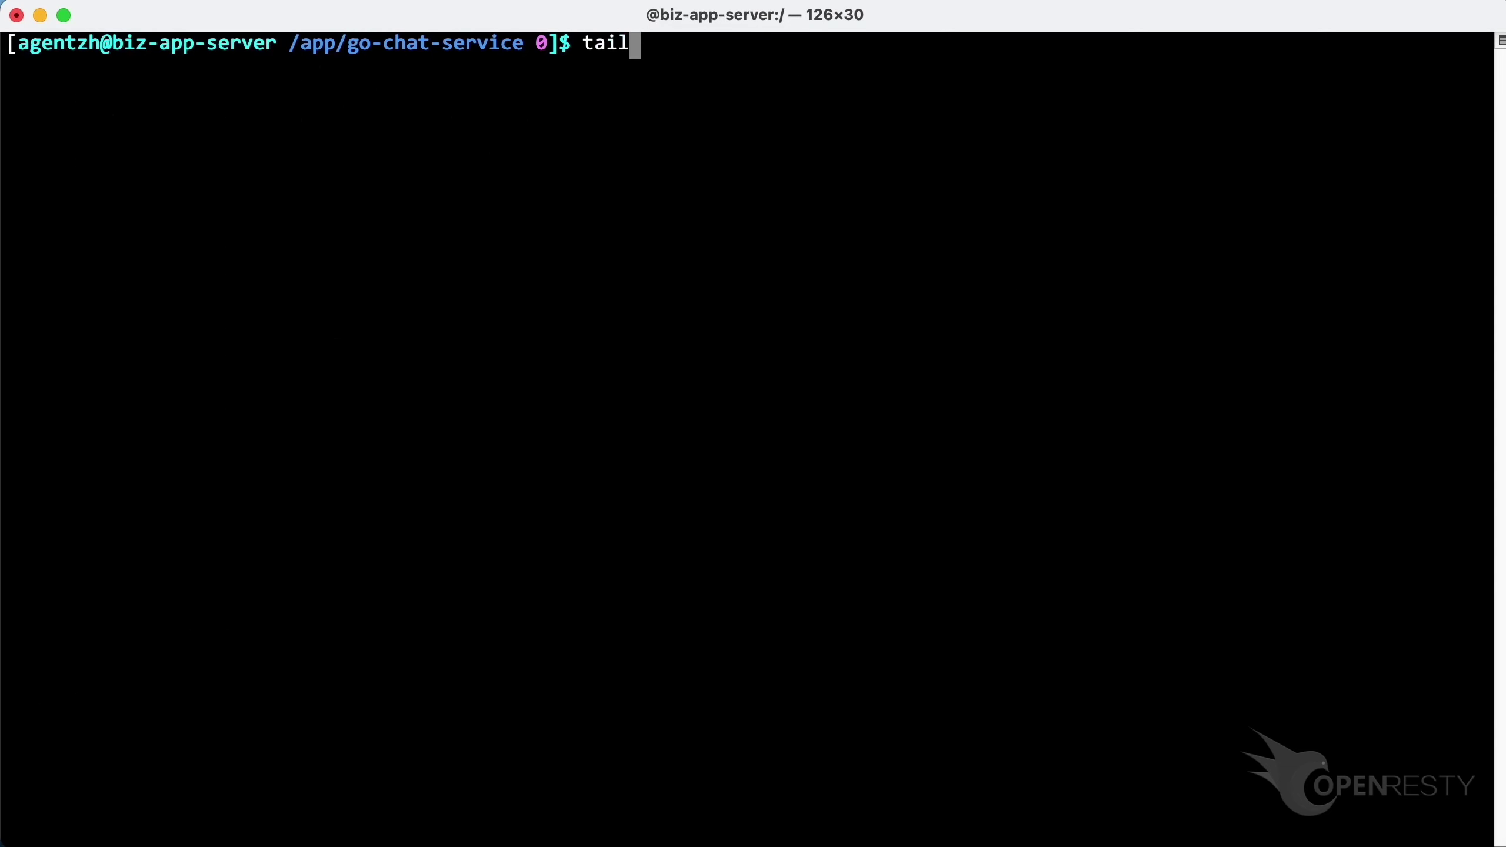
type(" -f /app/go-chat-service/logs/access.log")
key("Return")
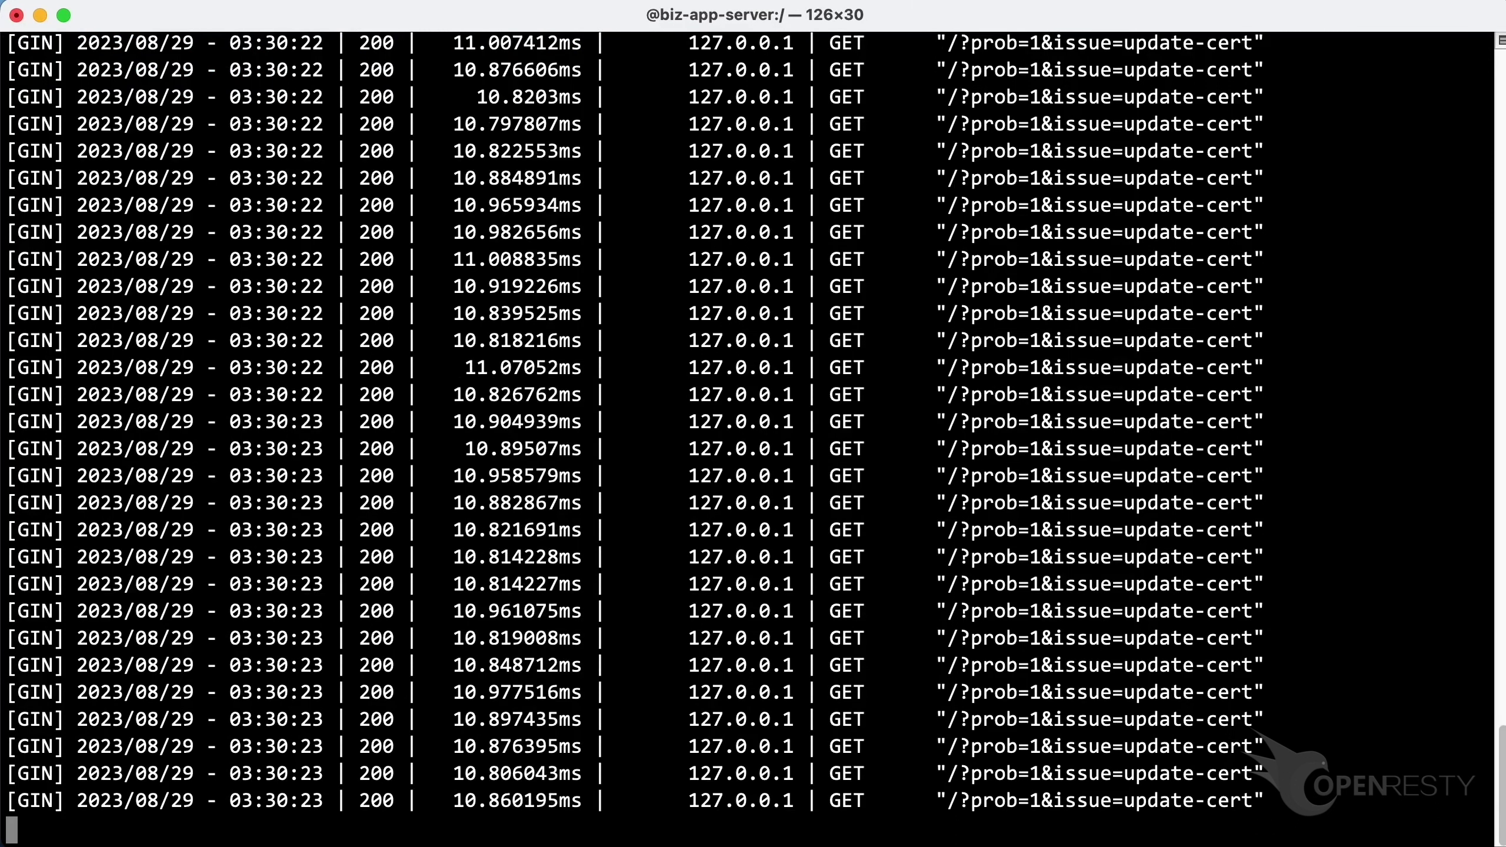
key("ctrl+c")
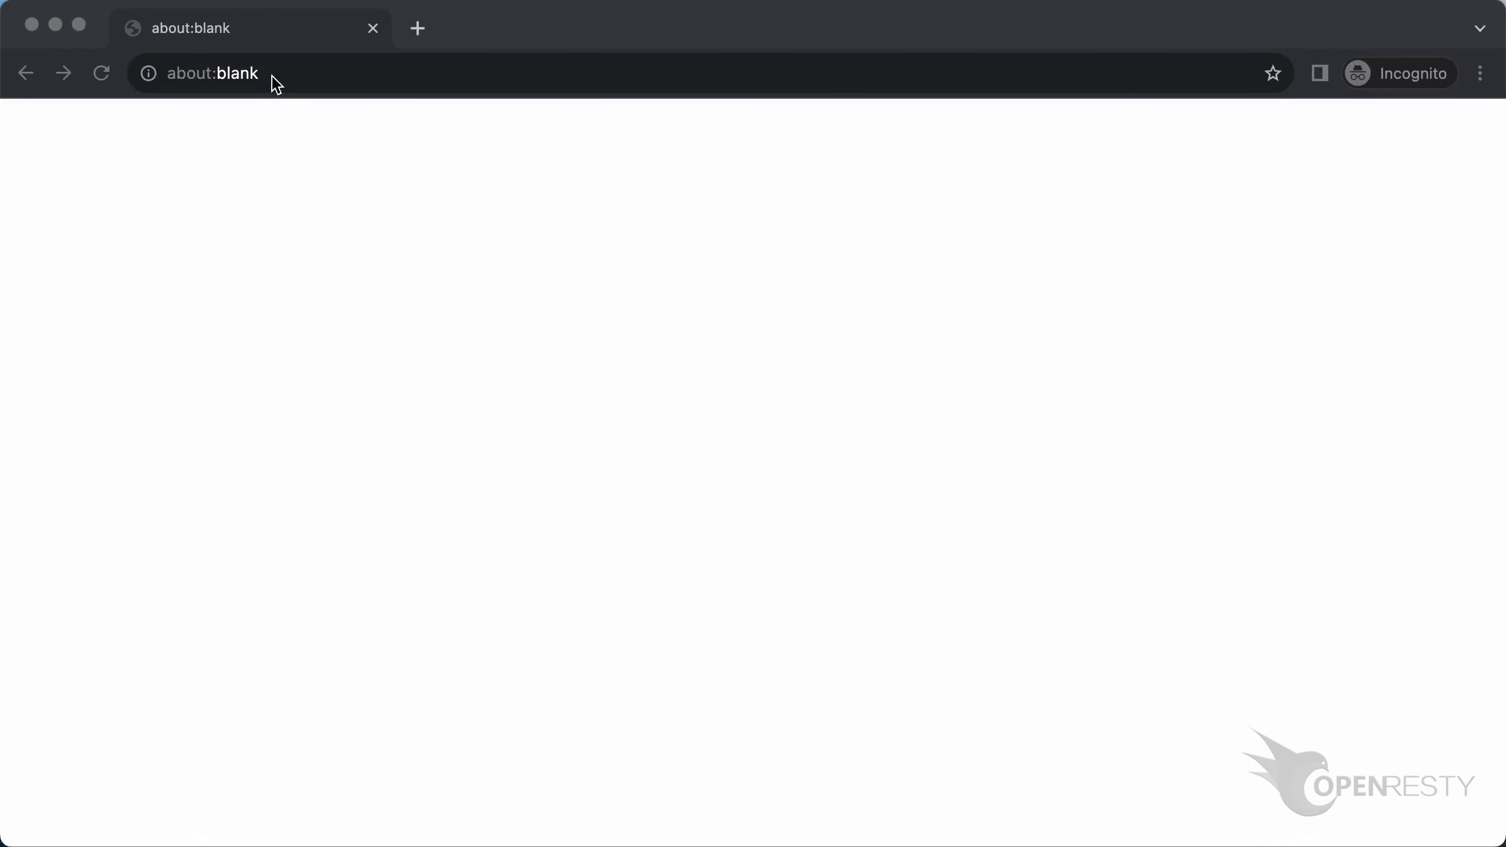
Step: Switch to the Chrome browser and open xray.openresty.com
left_click(279, 74)
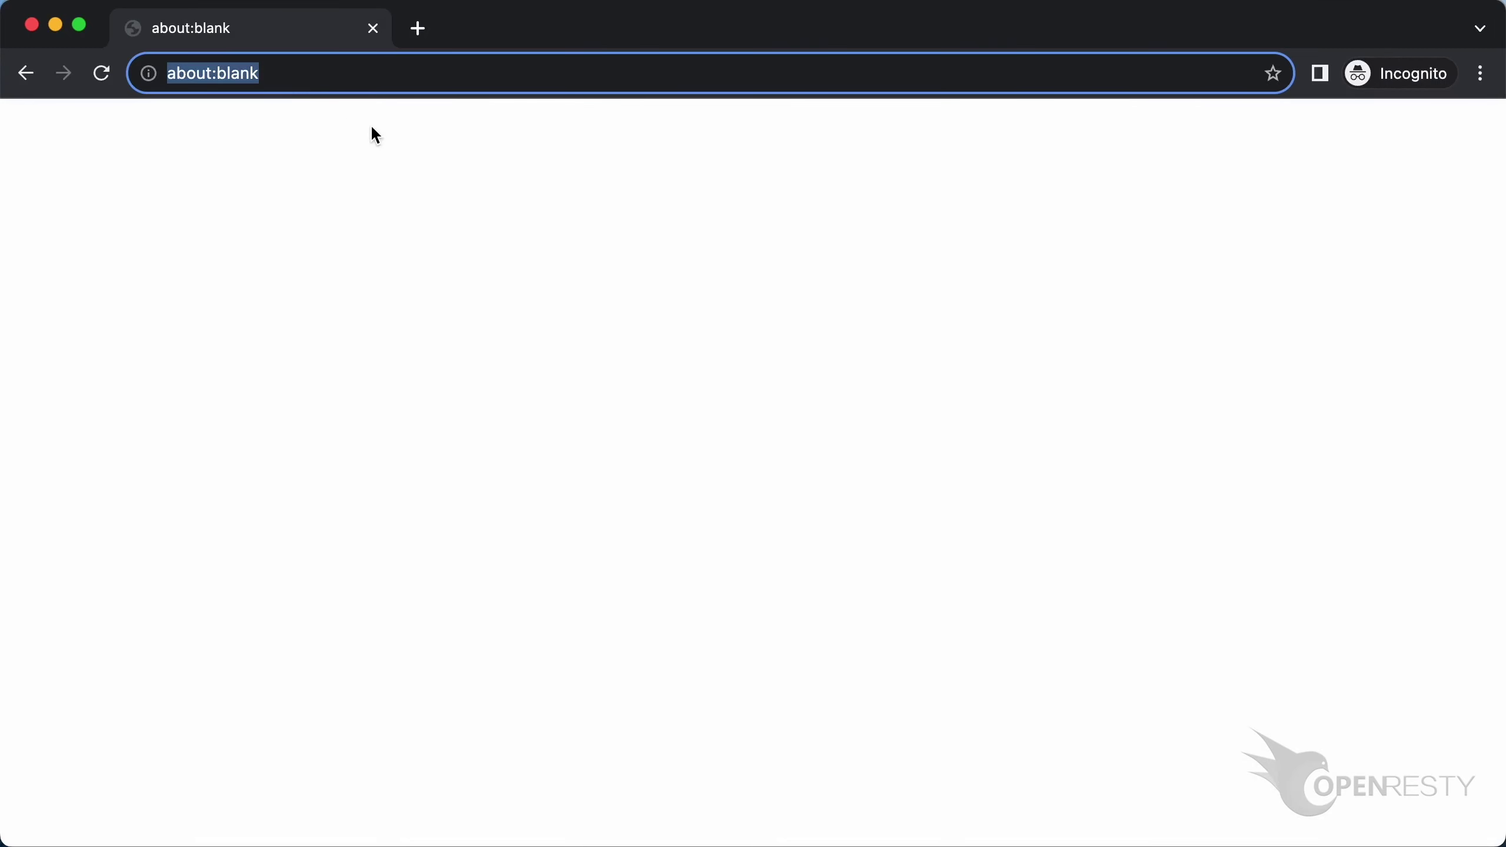
type("xray.")
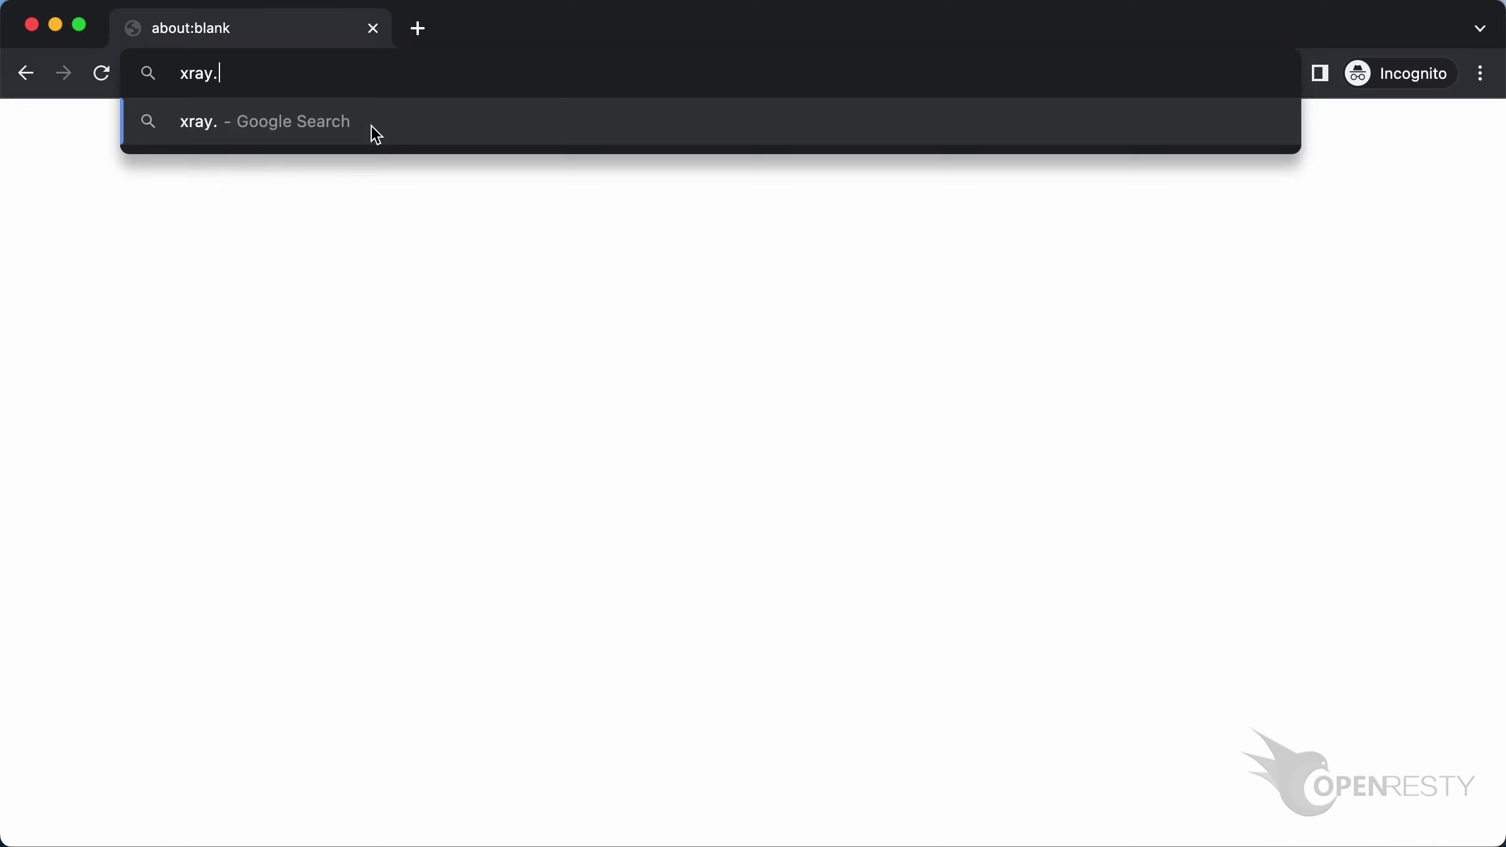
type("openresty.com")
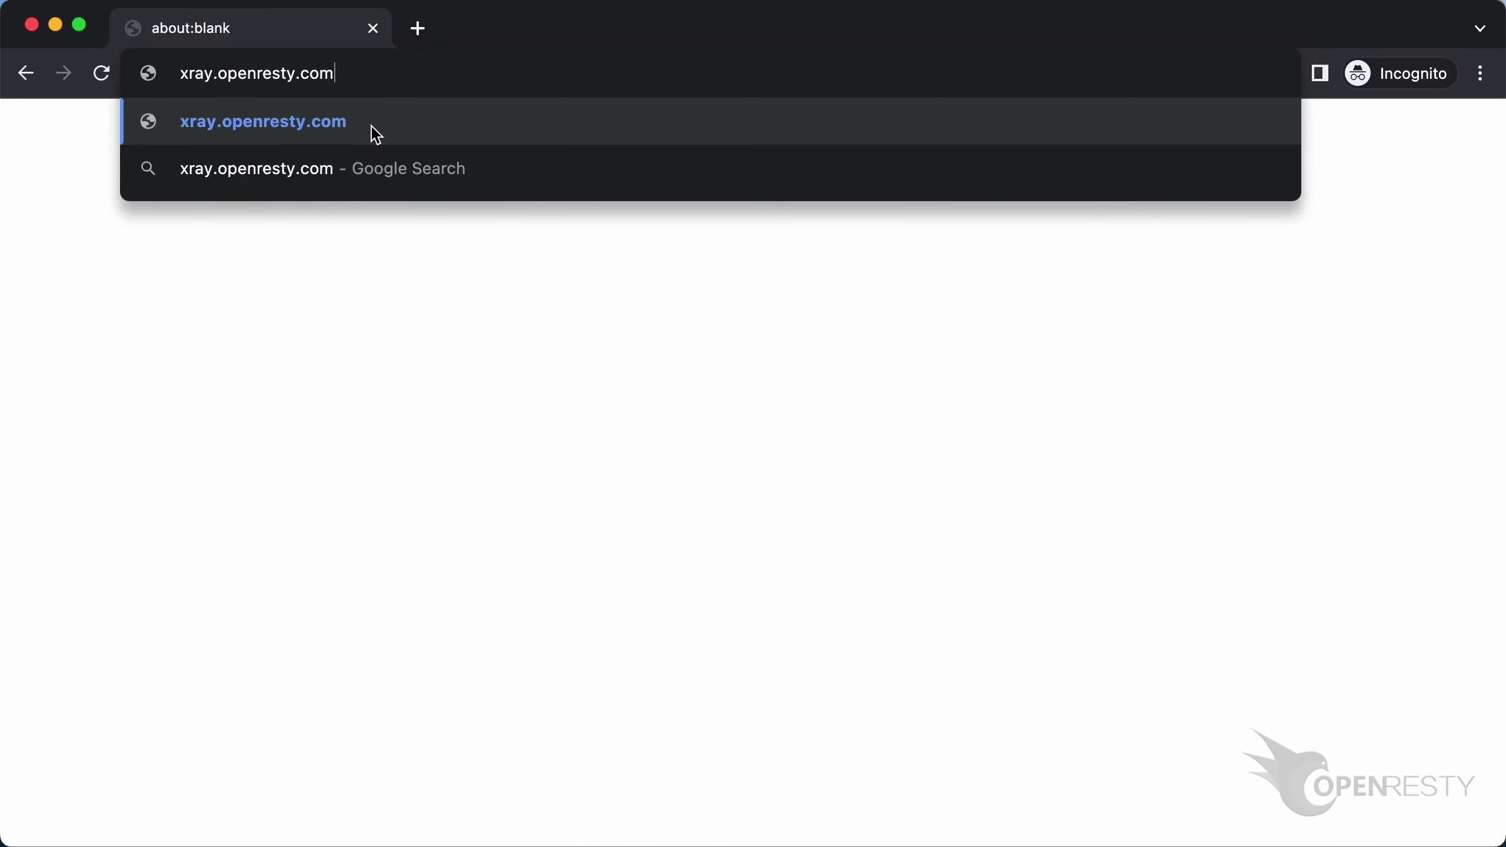
key("Return")
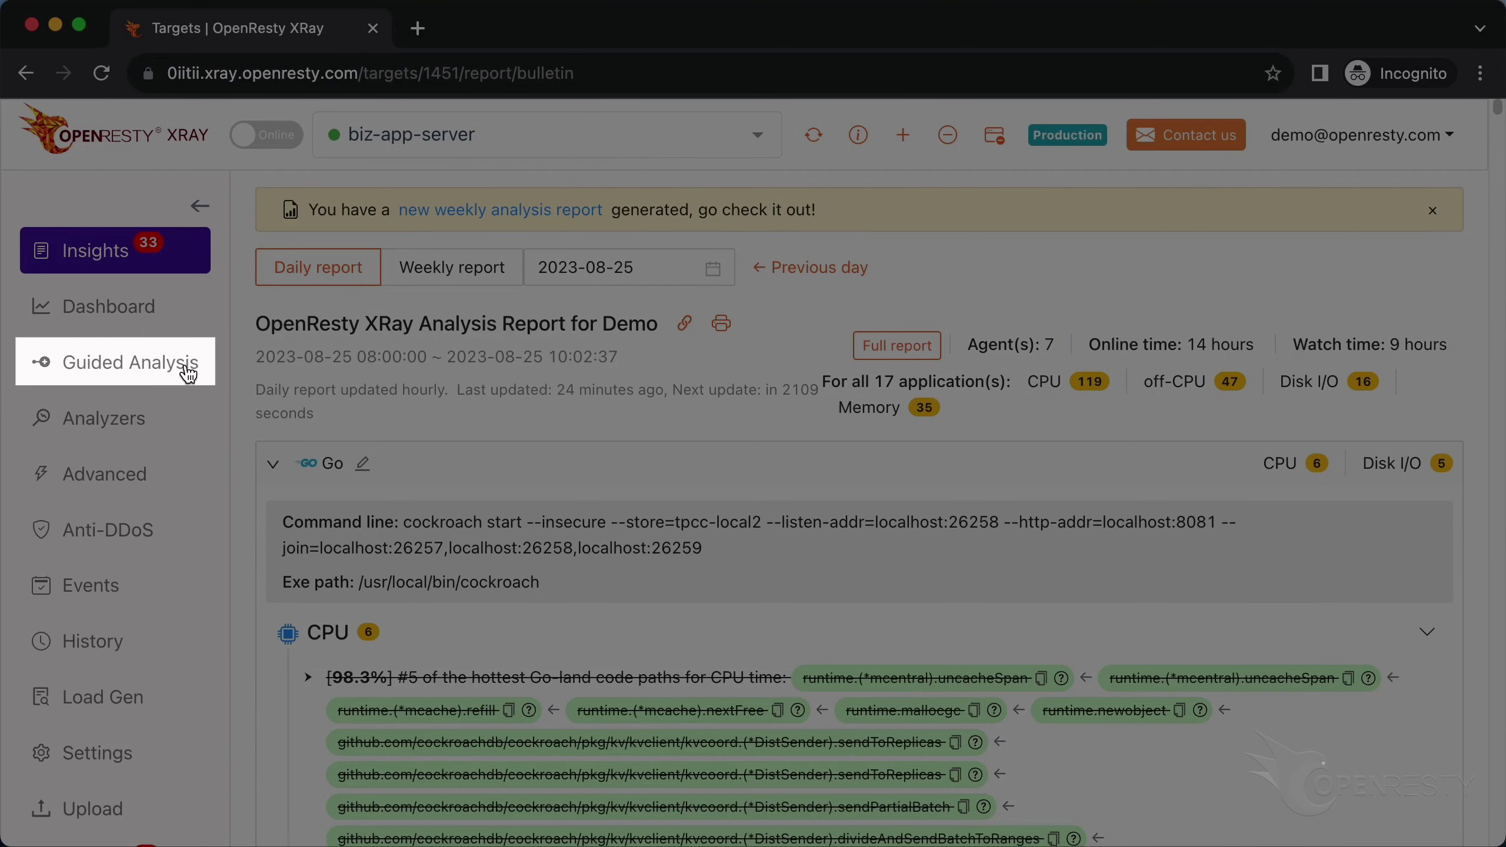
Step: Start a Guided Analysis and submit "Low CPU usage and cannot go up" as the problem type
left_click(189, 373)
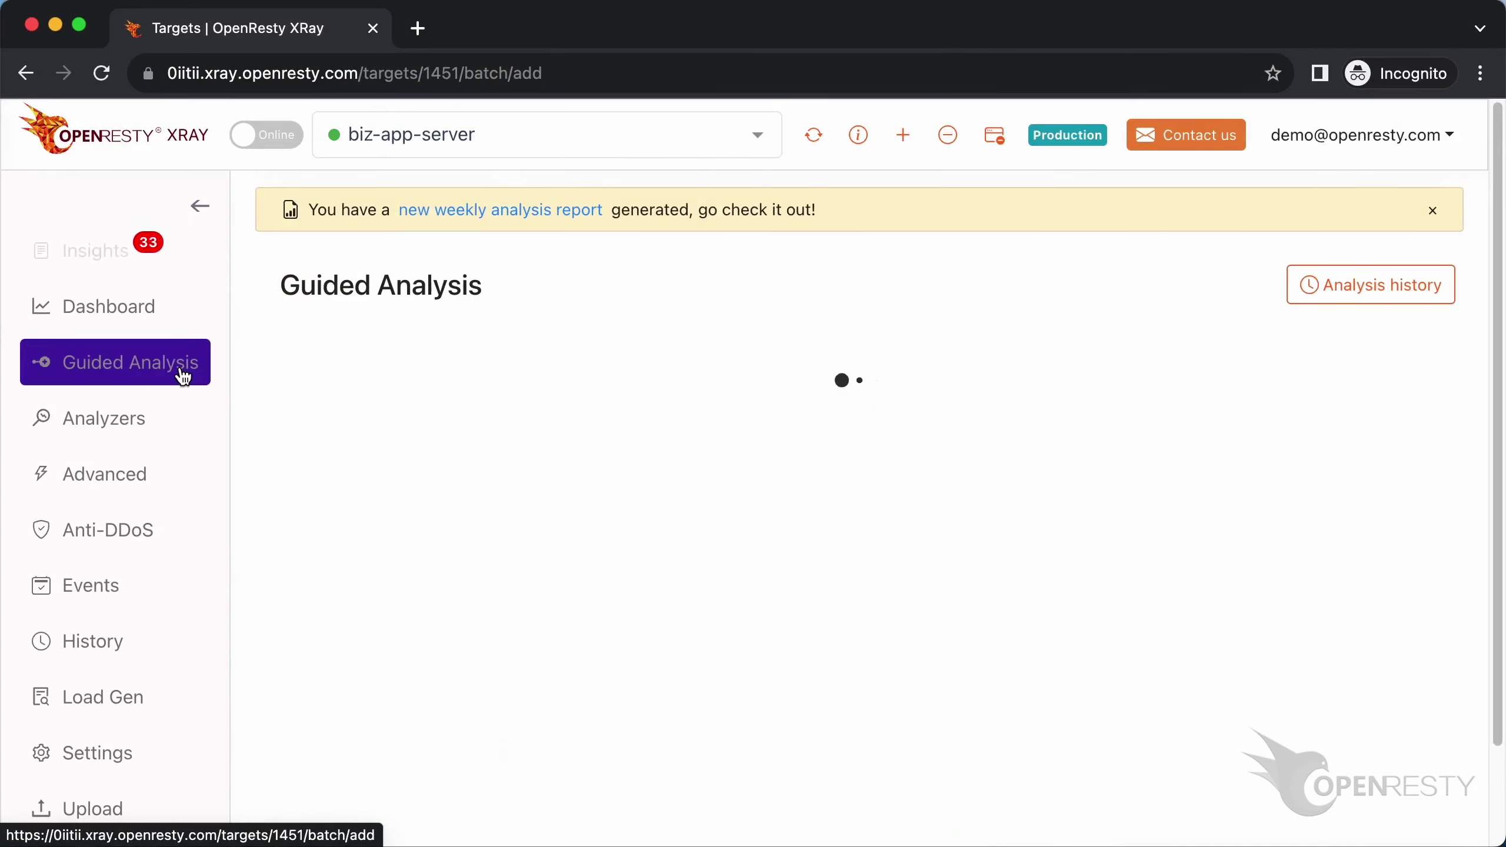
scroll(824, 543, "down", 4)
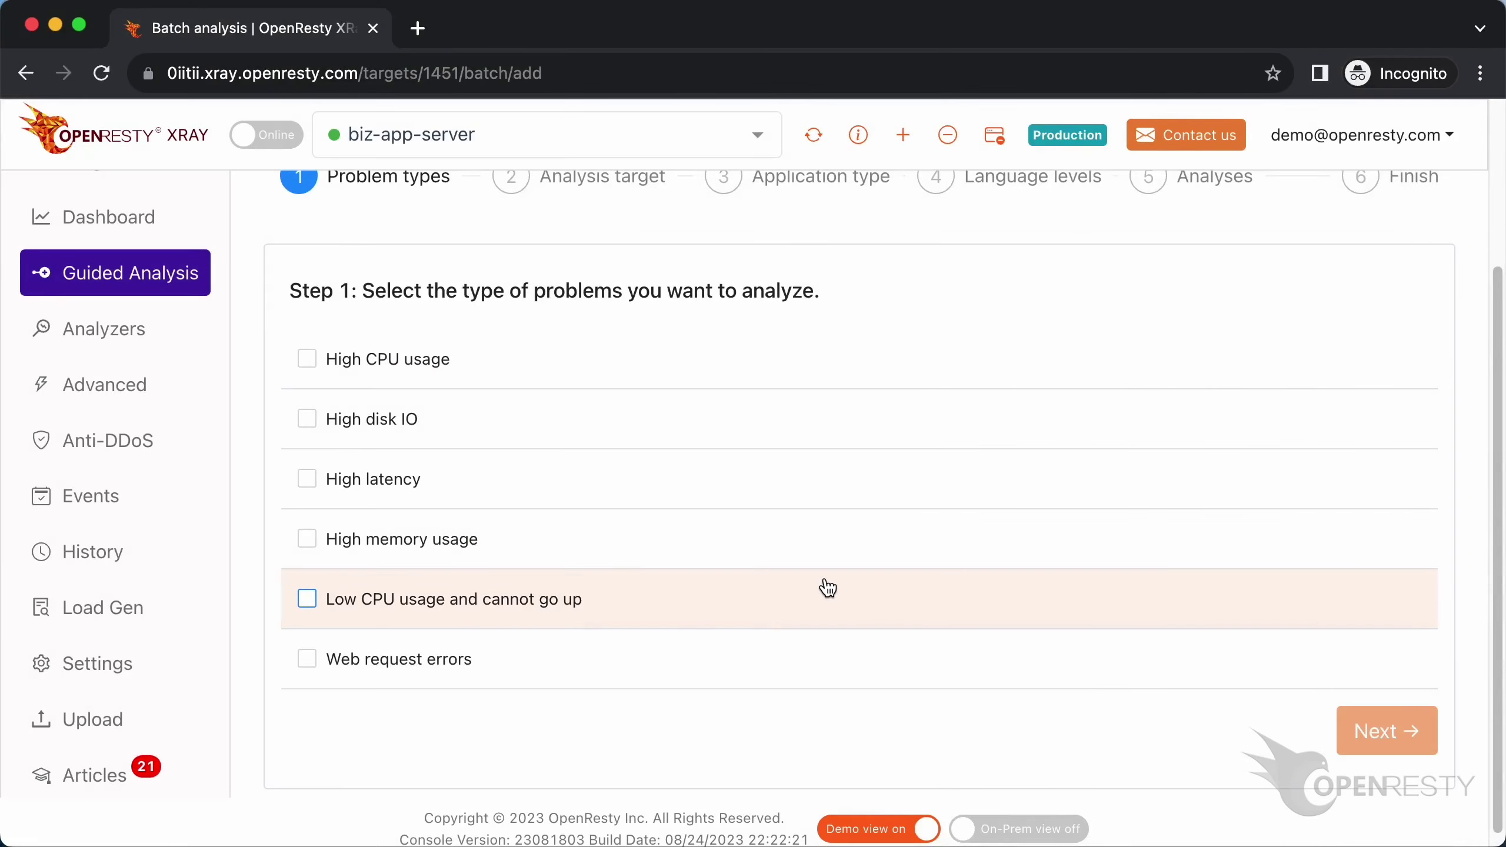
left_click(825, 588)
left_click(1335, 711)
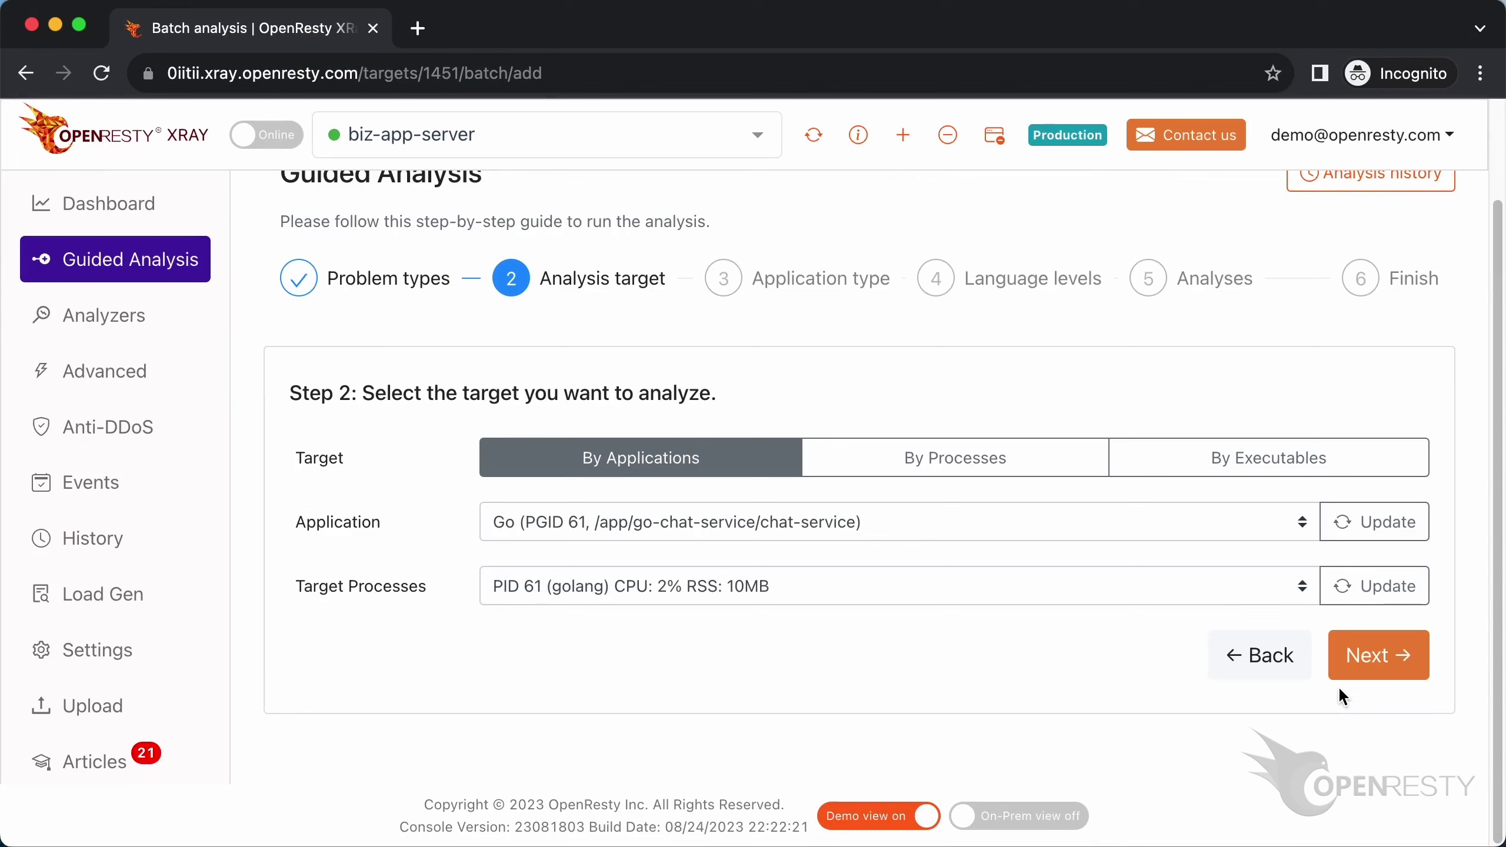
Step: Set the analysis target to the Go application /app/go-chat-service/chat-service with process PID 61, and continue
left_click(1057, 525)
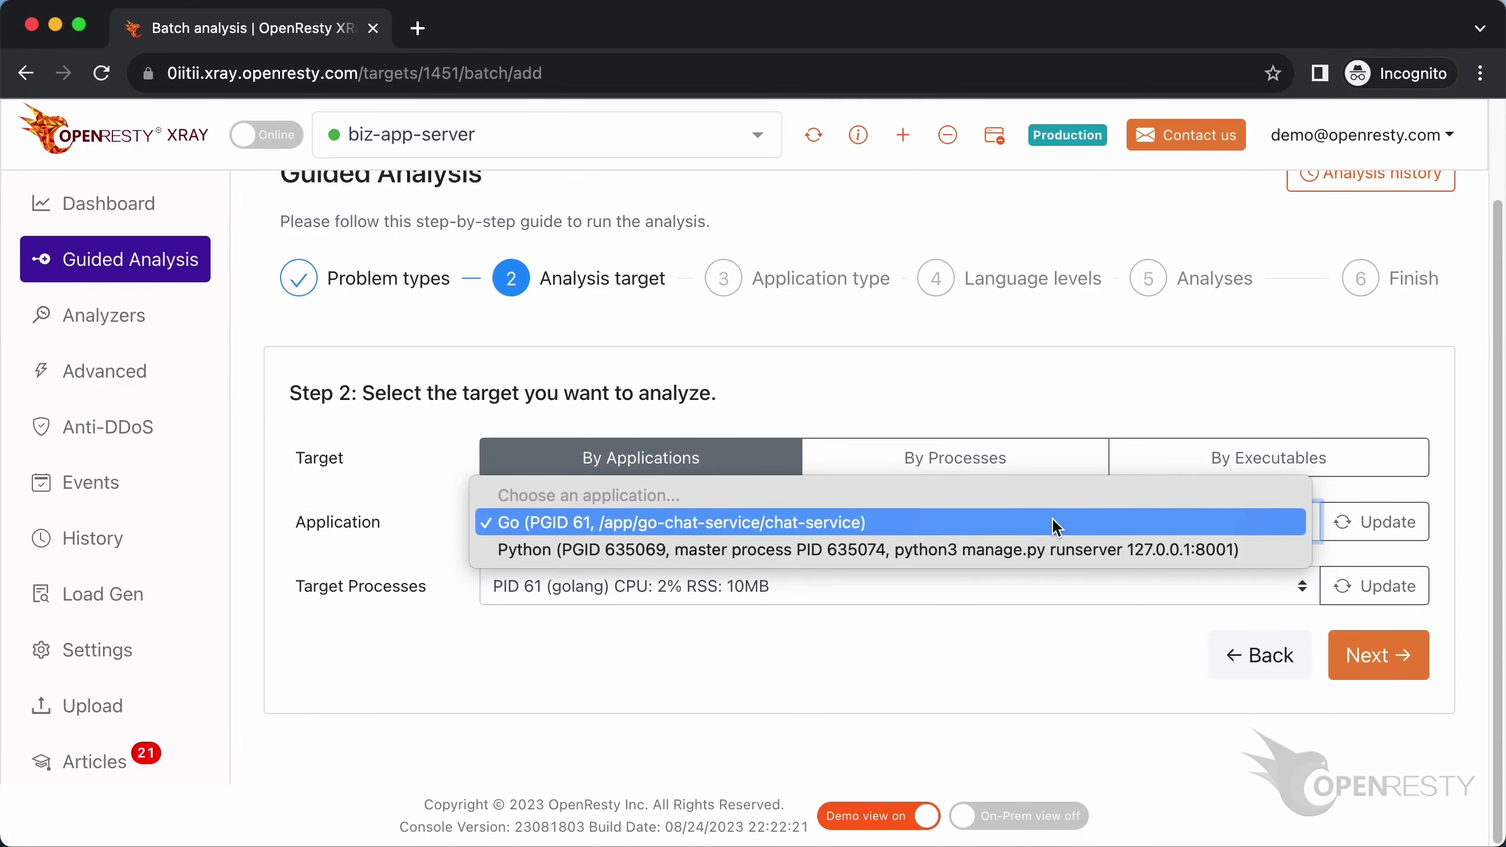
left_click(1054, 522)
left_click(1044, 581)
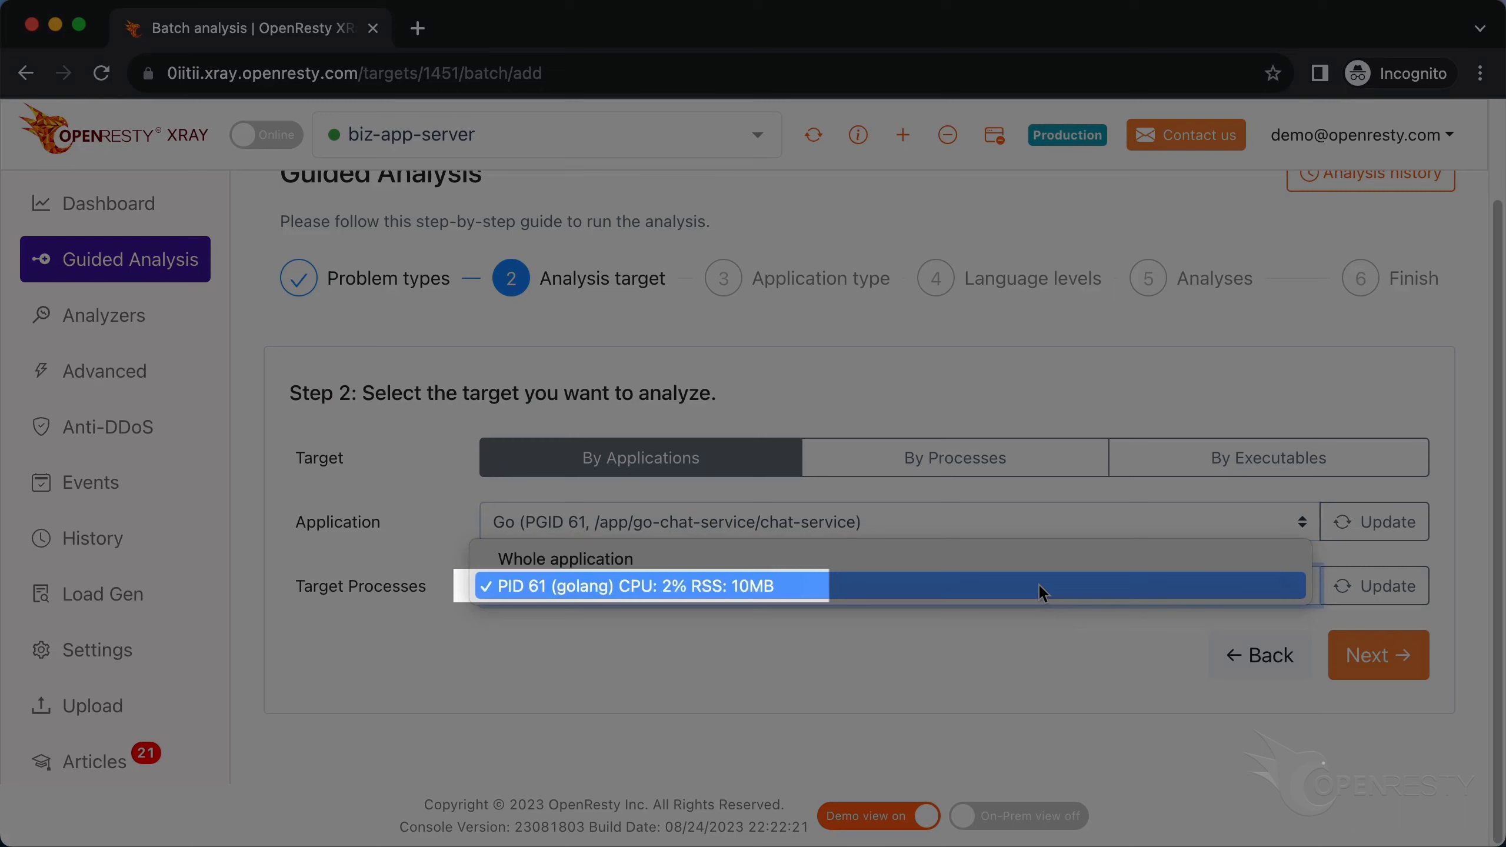
left_click(1038, 584)
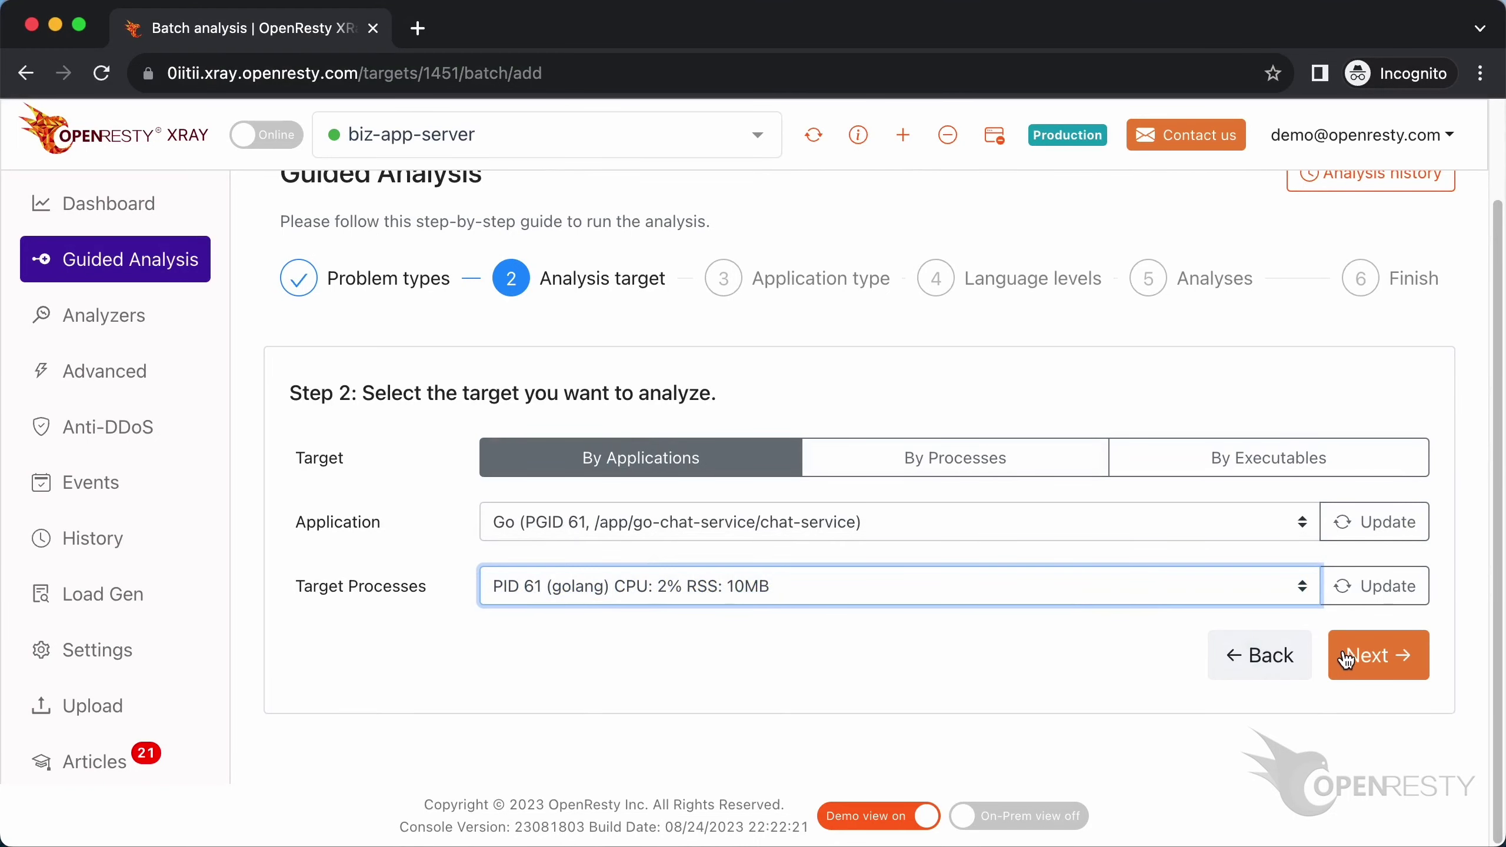
left_click(1359, 665)
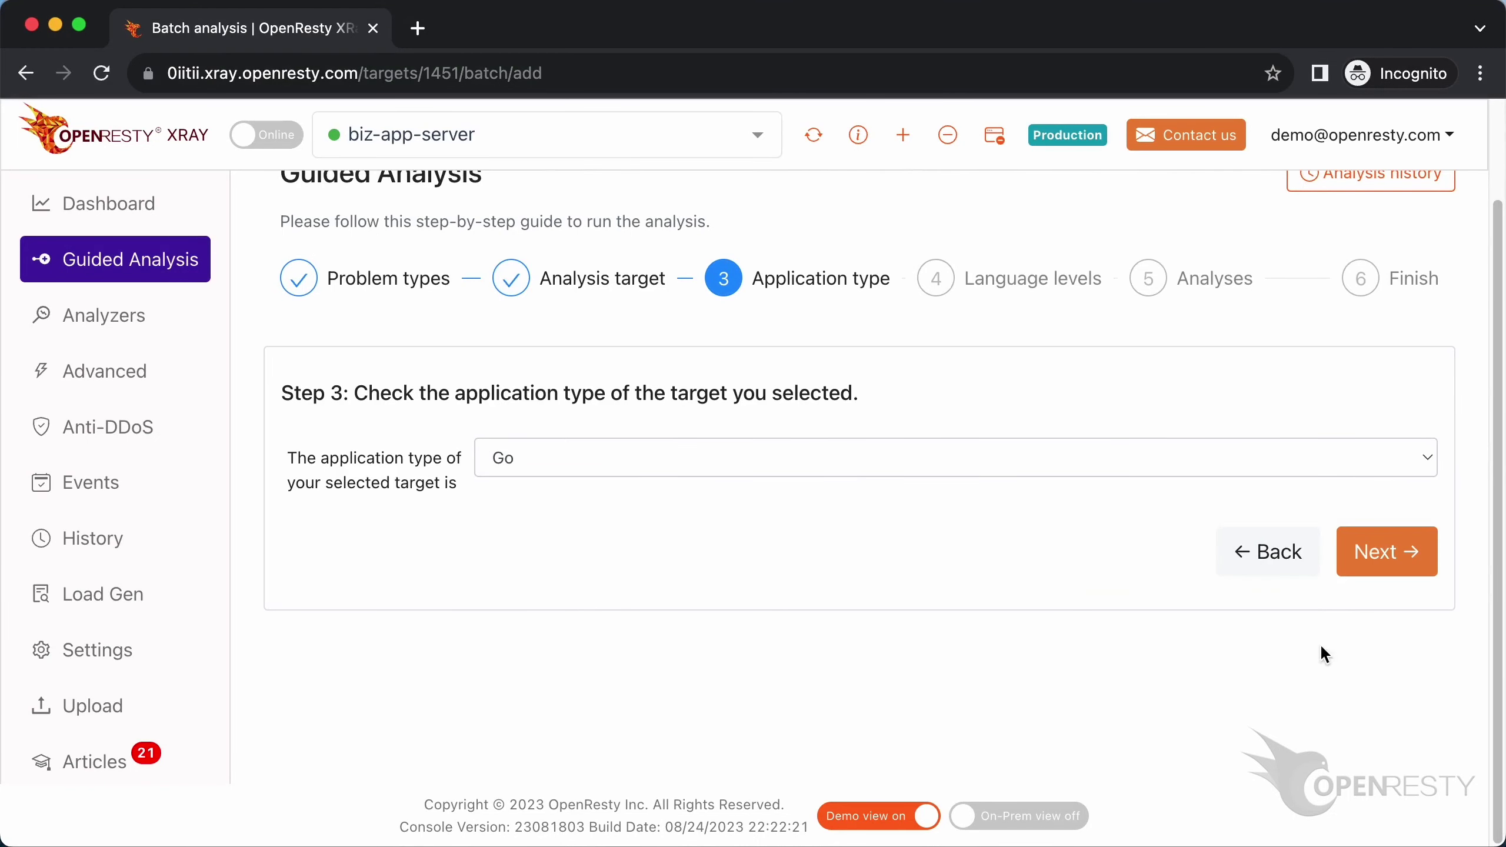
Step: Choose Go as the target's application type and continue to the maximum running time settings
left_click(893, 462)
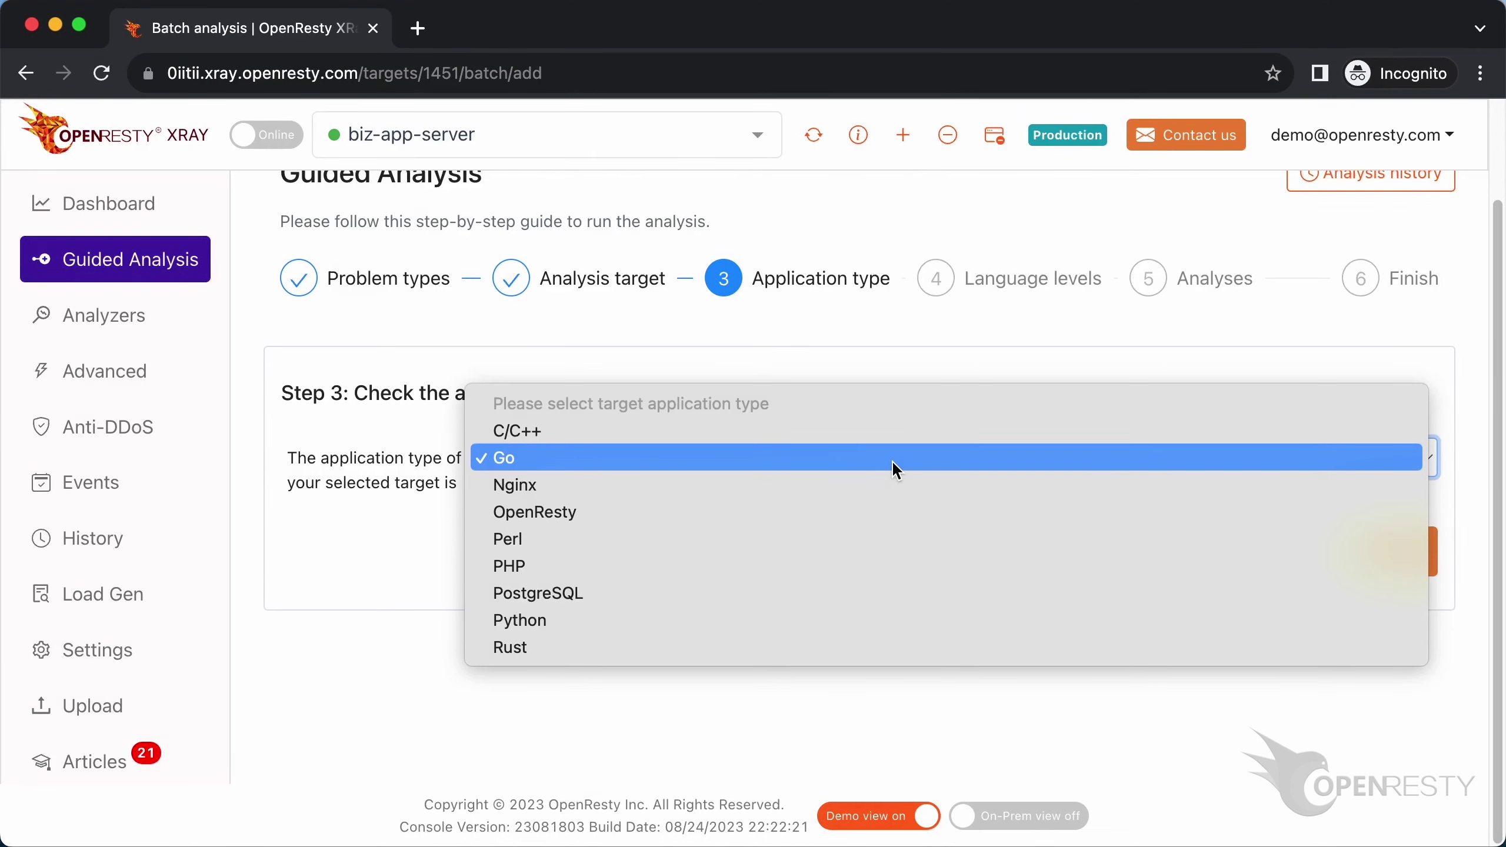
left_click(894, 463)
left_click(1374, 557)
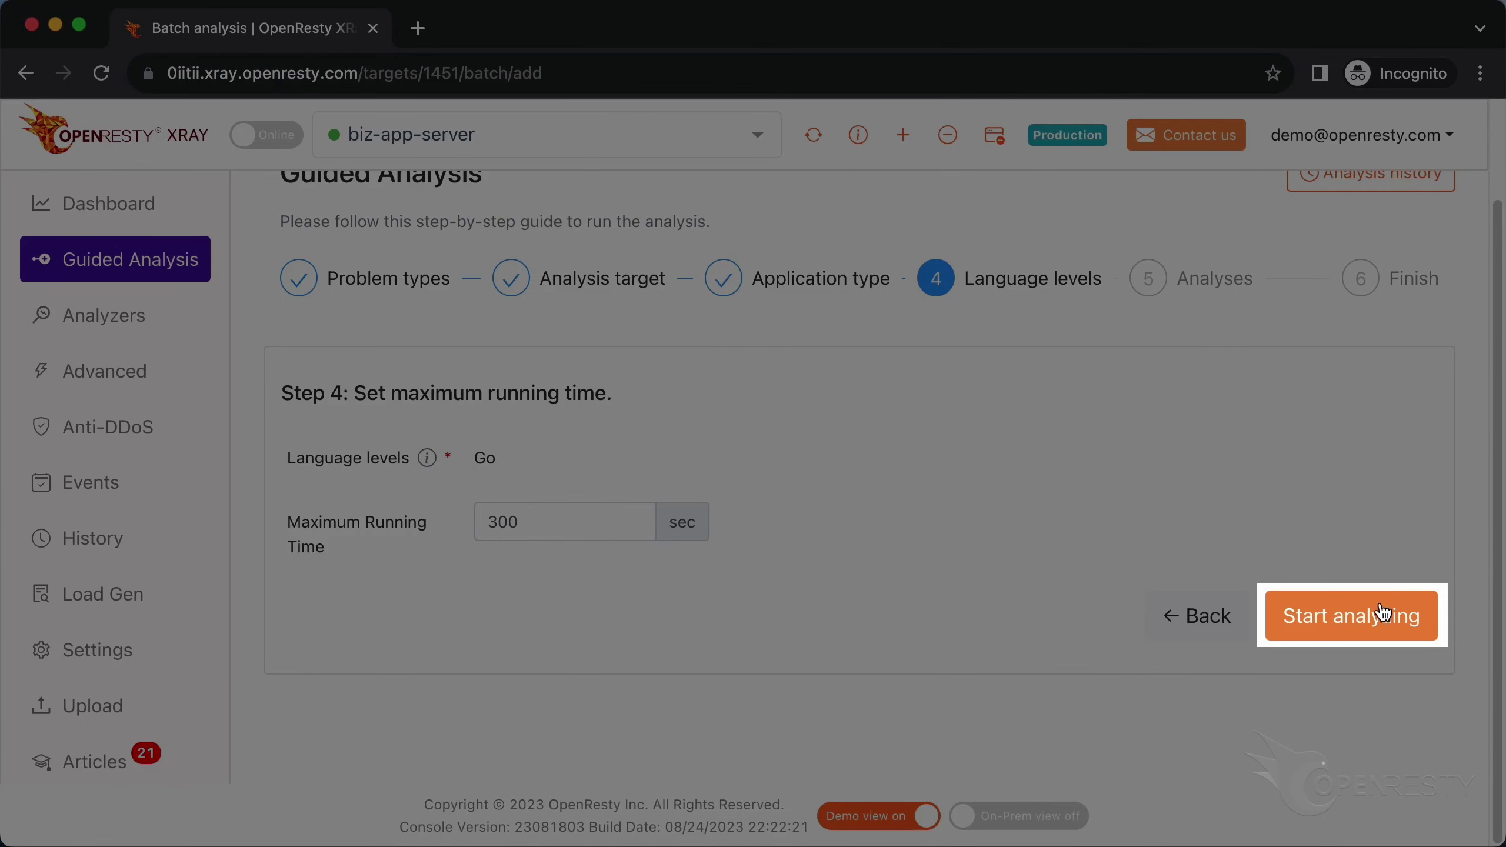
Step: Start the analysis and stop it during round #2 so that the report is generated
left_click(1382, 614)
scroll(1165, 682, "down", 1)
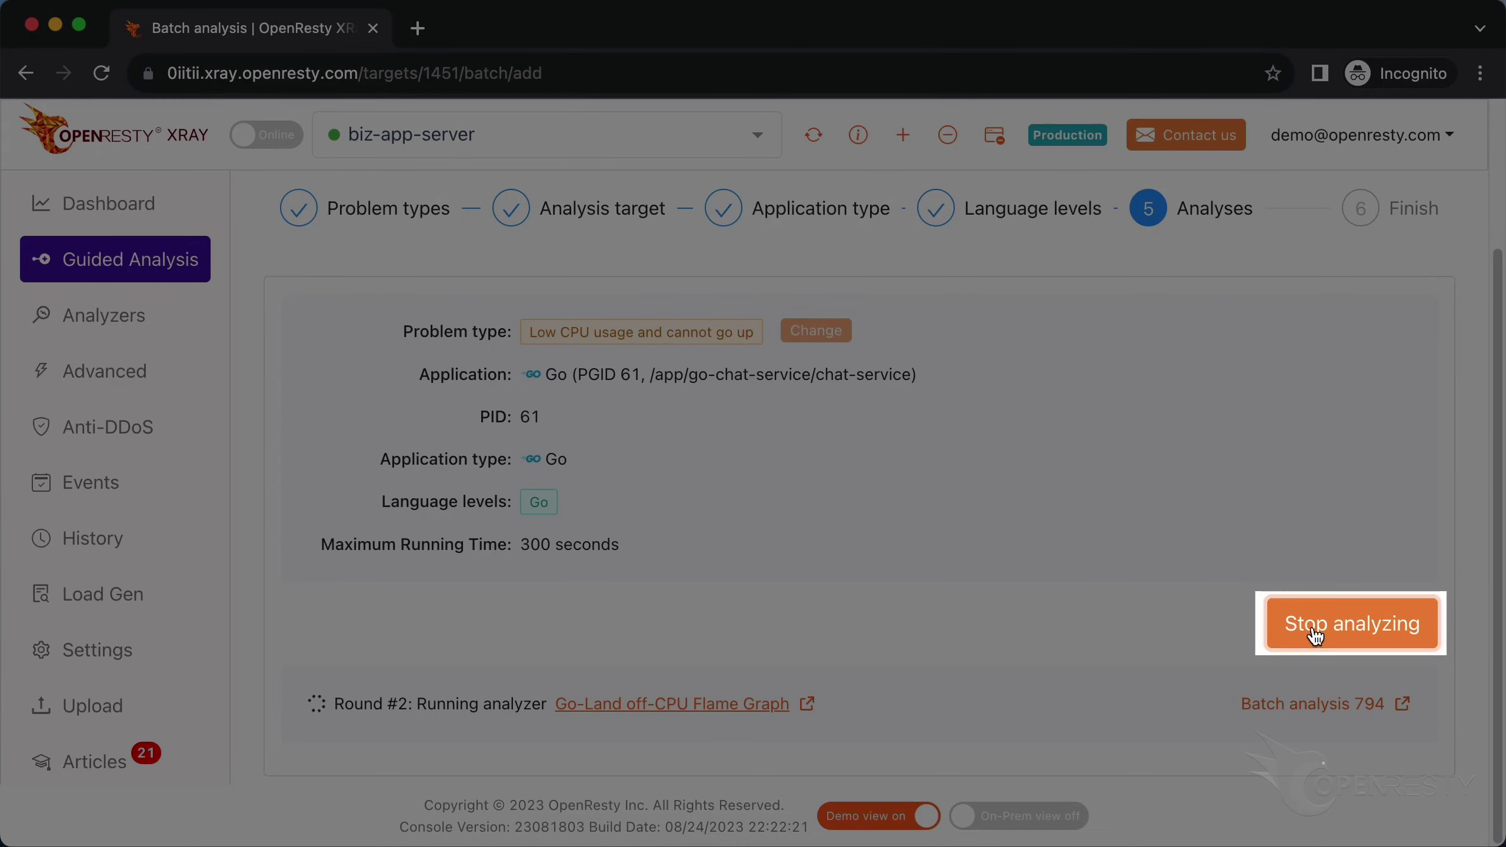
left_click(1290, 636)
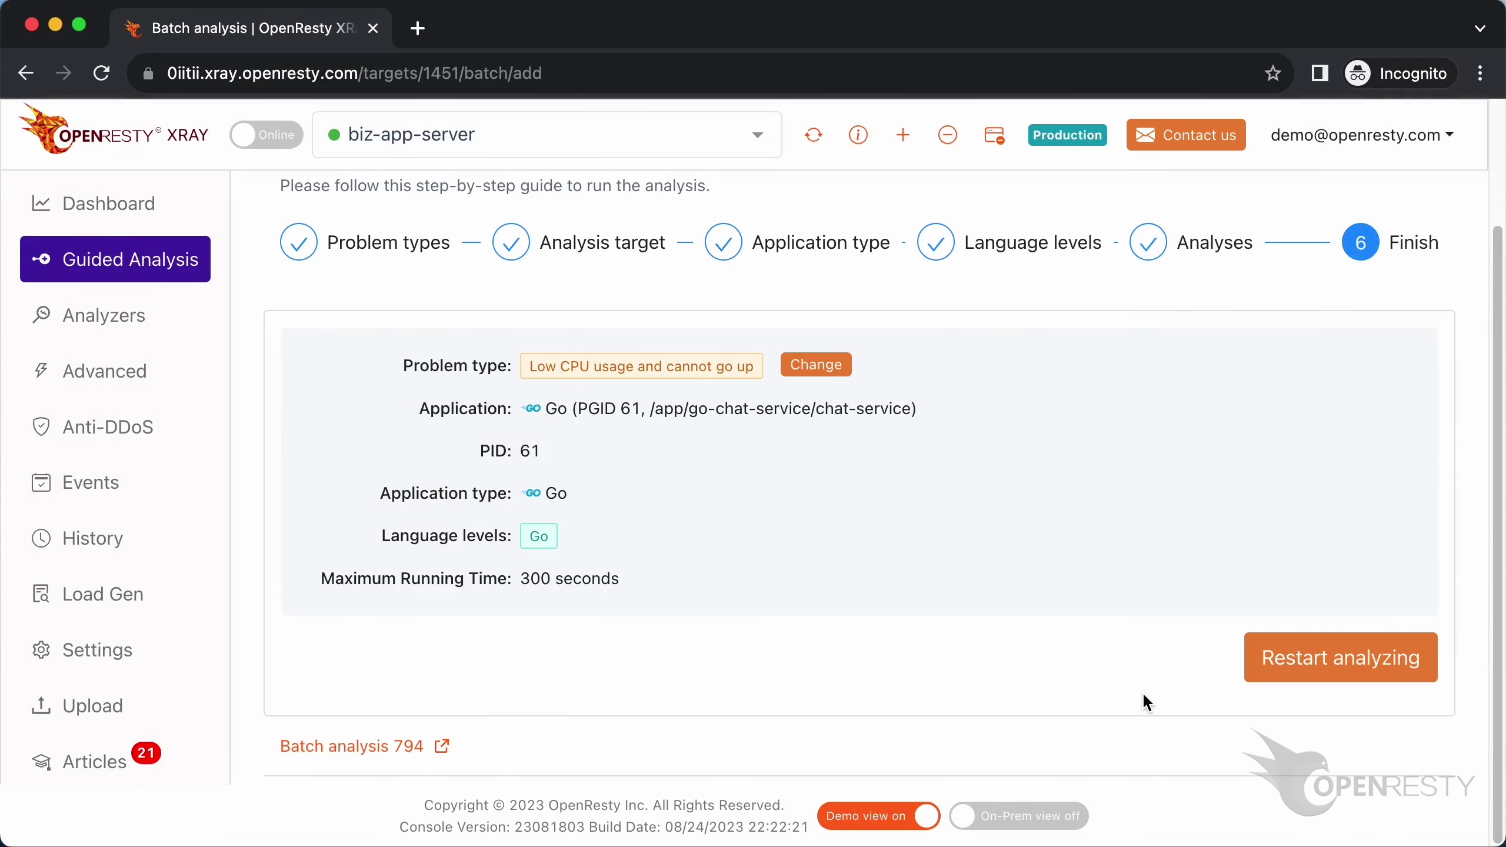
Step: Expand the hottest off-CPU code path in the report and examine its flame graph, explanation and the chat.RateLimit function
scroll(1144, 698, "down", 1)
scroll(1144, 697, "down", 1)
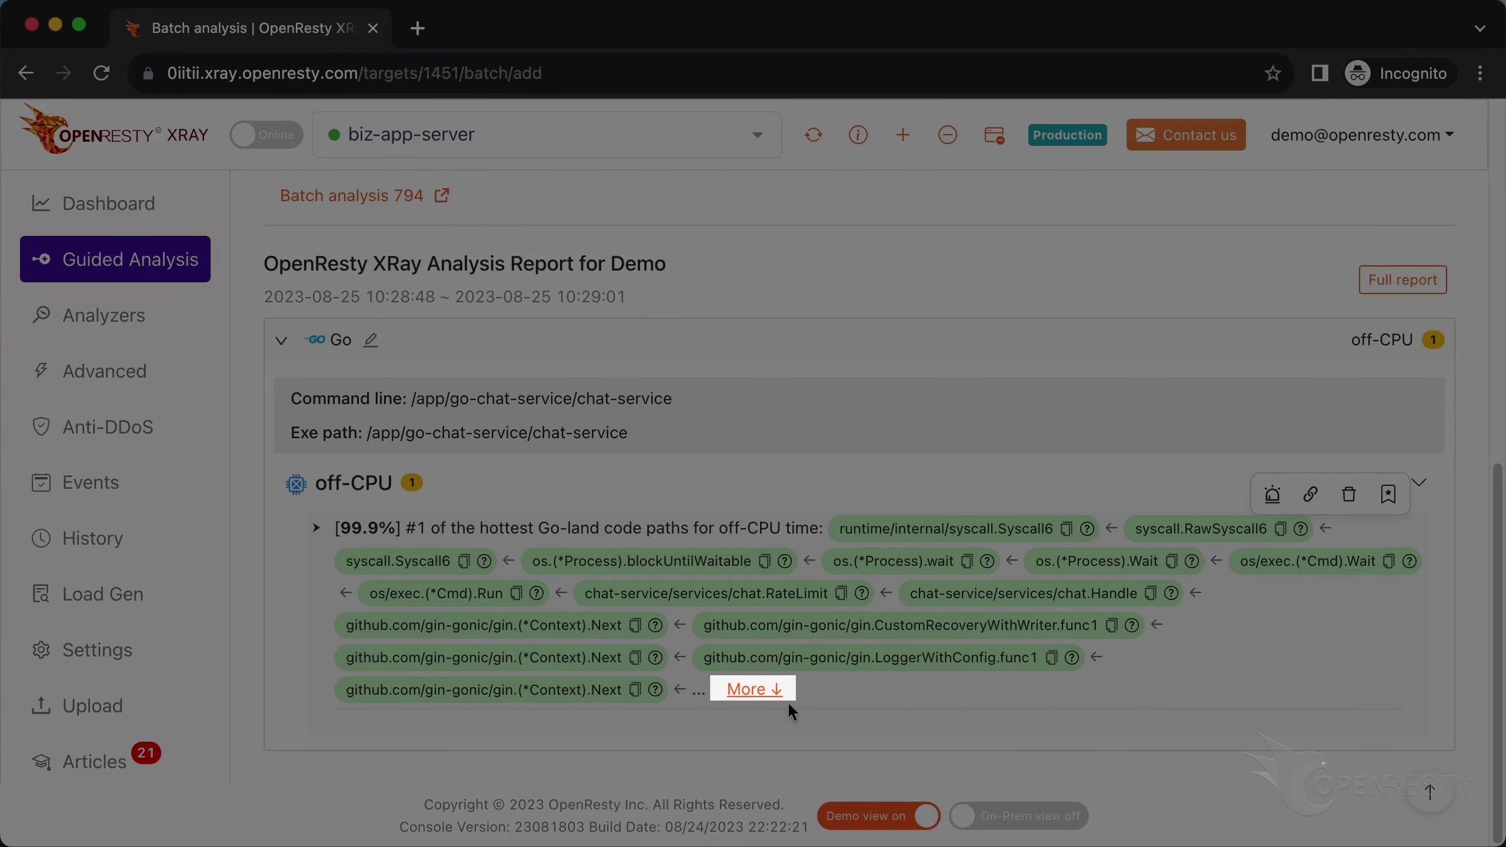
left_click(761, 698)
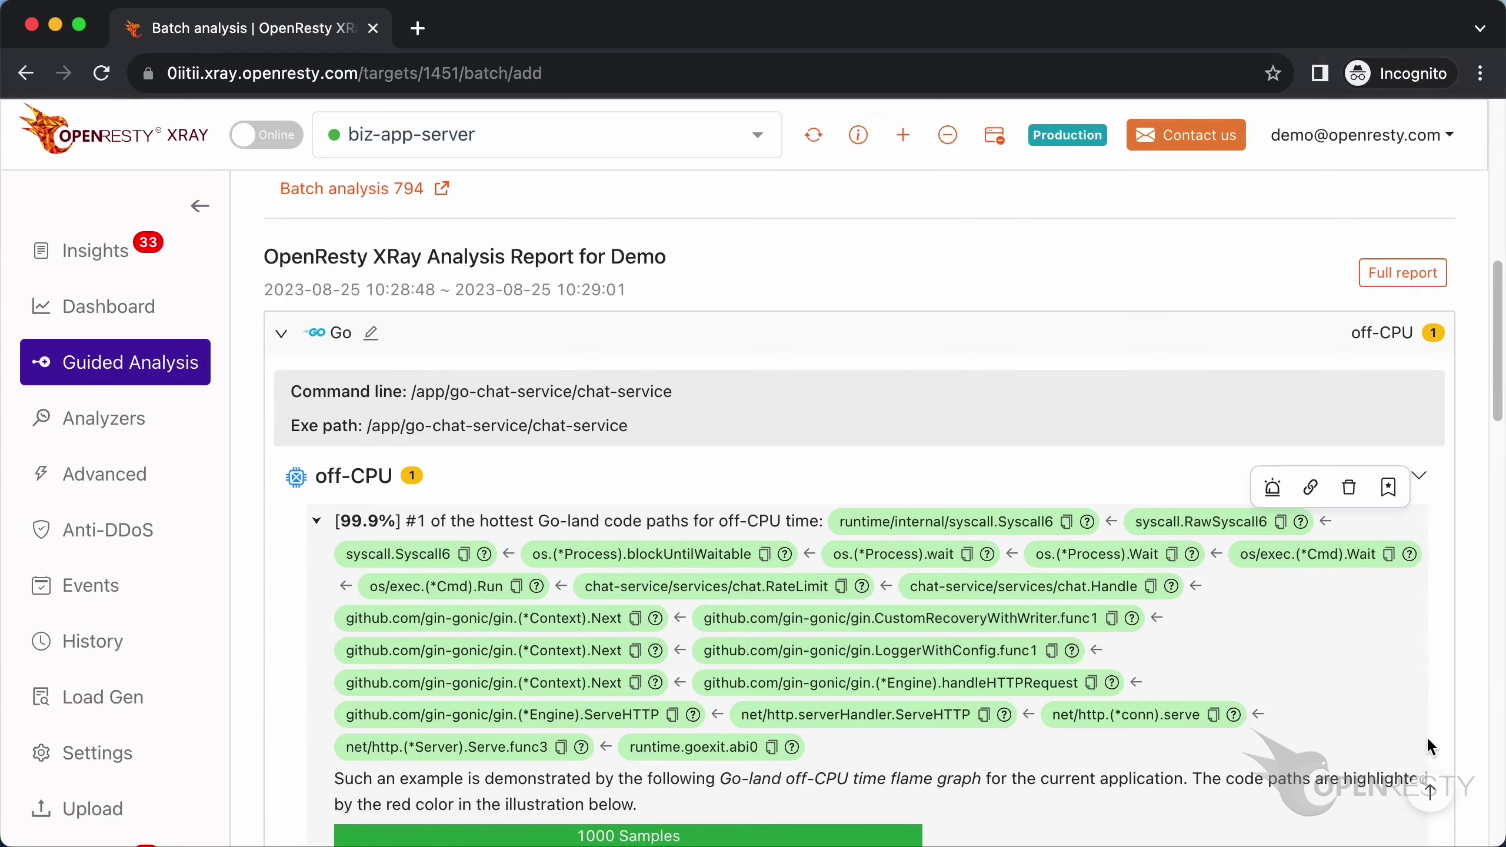
scroll(1426, 735, "down", 6)
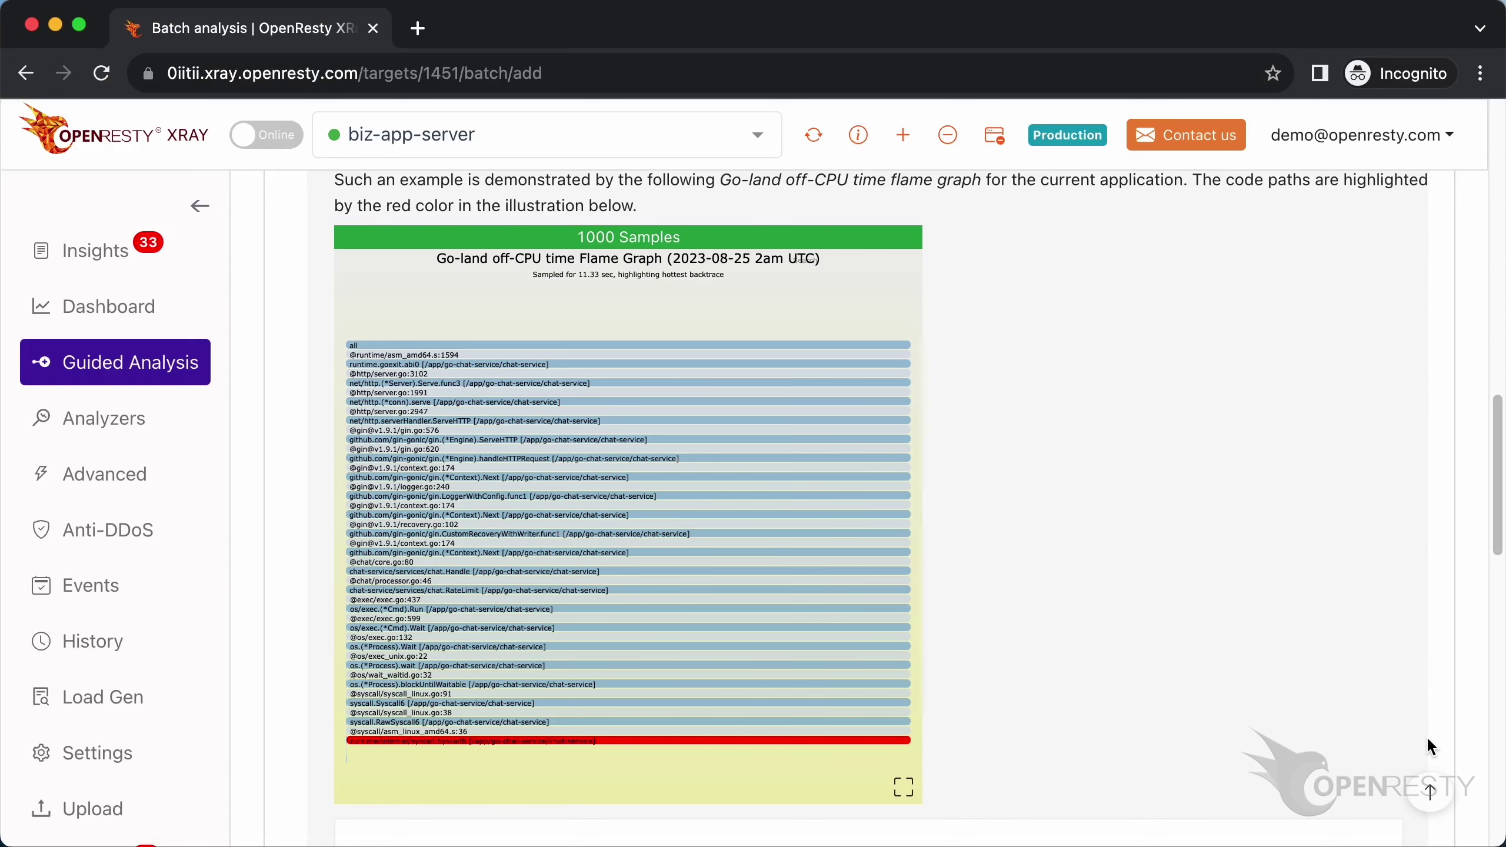
scroll(1426, 735, "down", 3)
scroll(1426, 735, "down", 7)
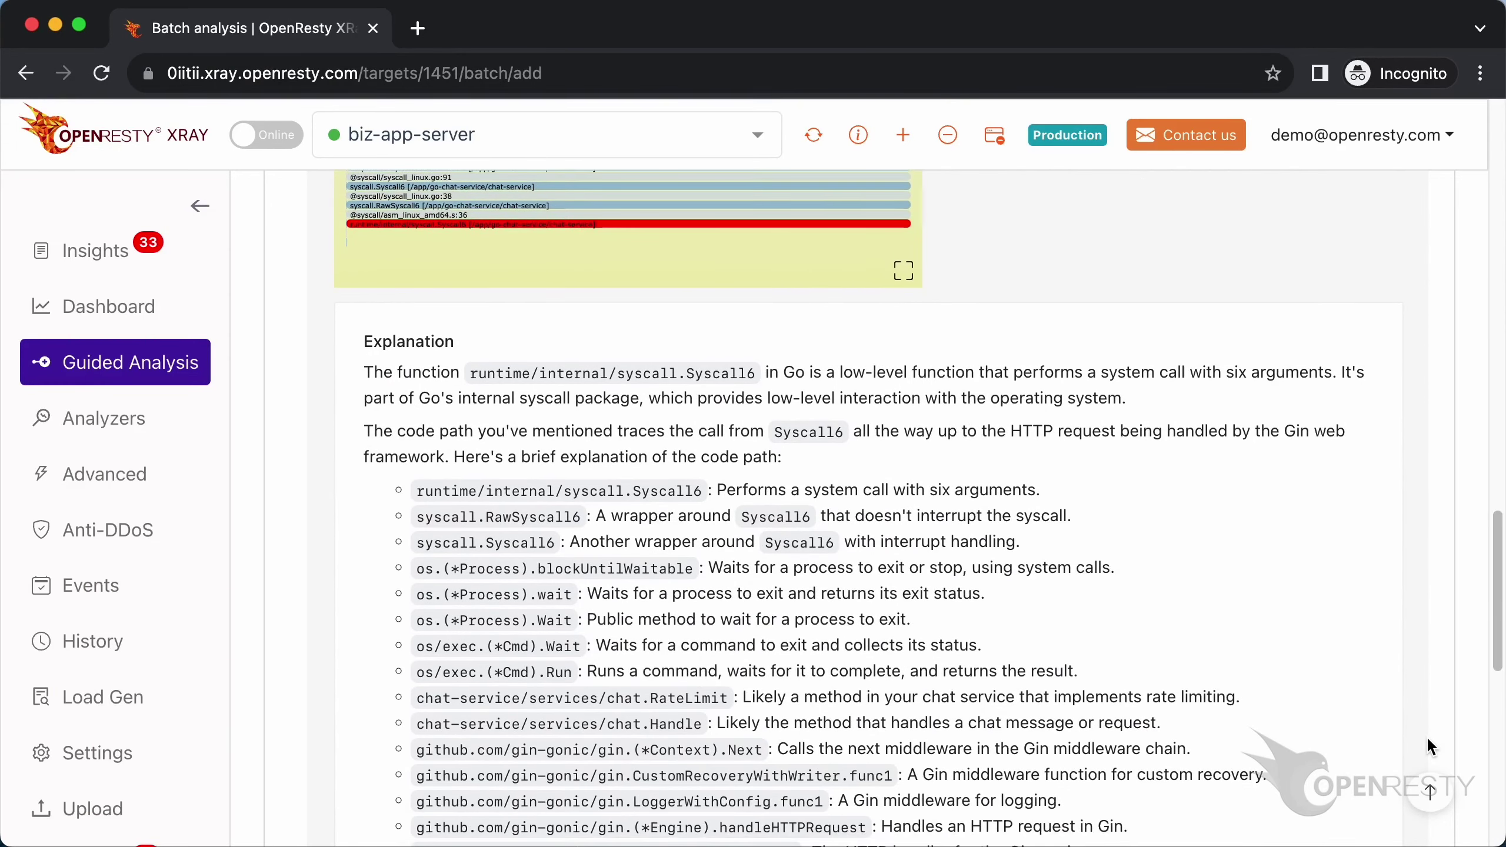
scroll(1426, 735, "down", 2)
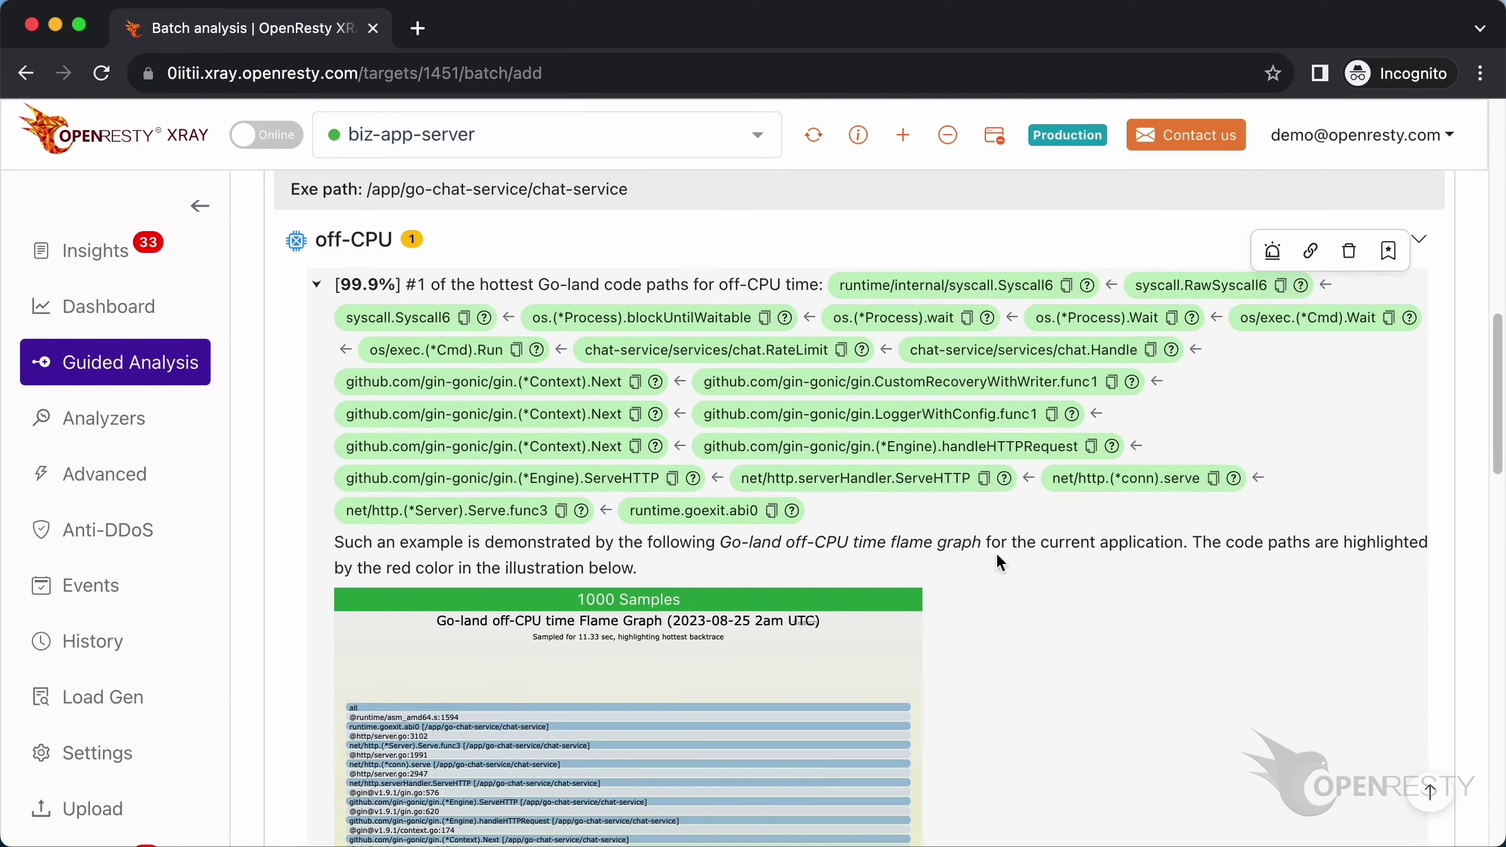
mouse_move(765, 352)
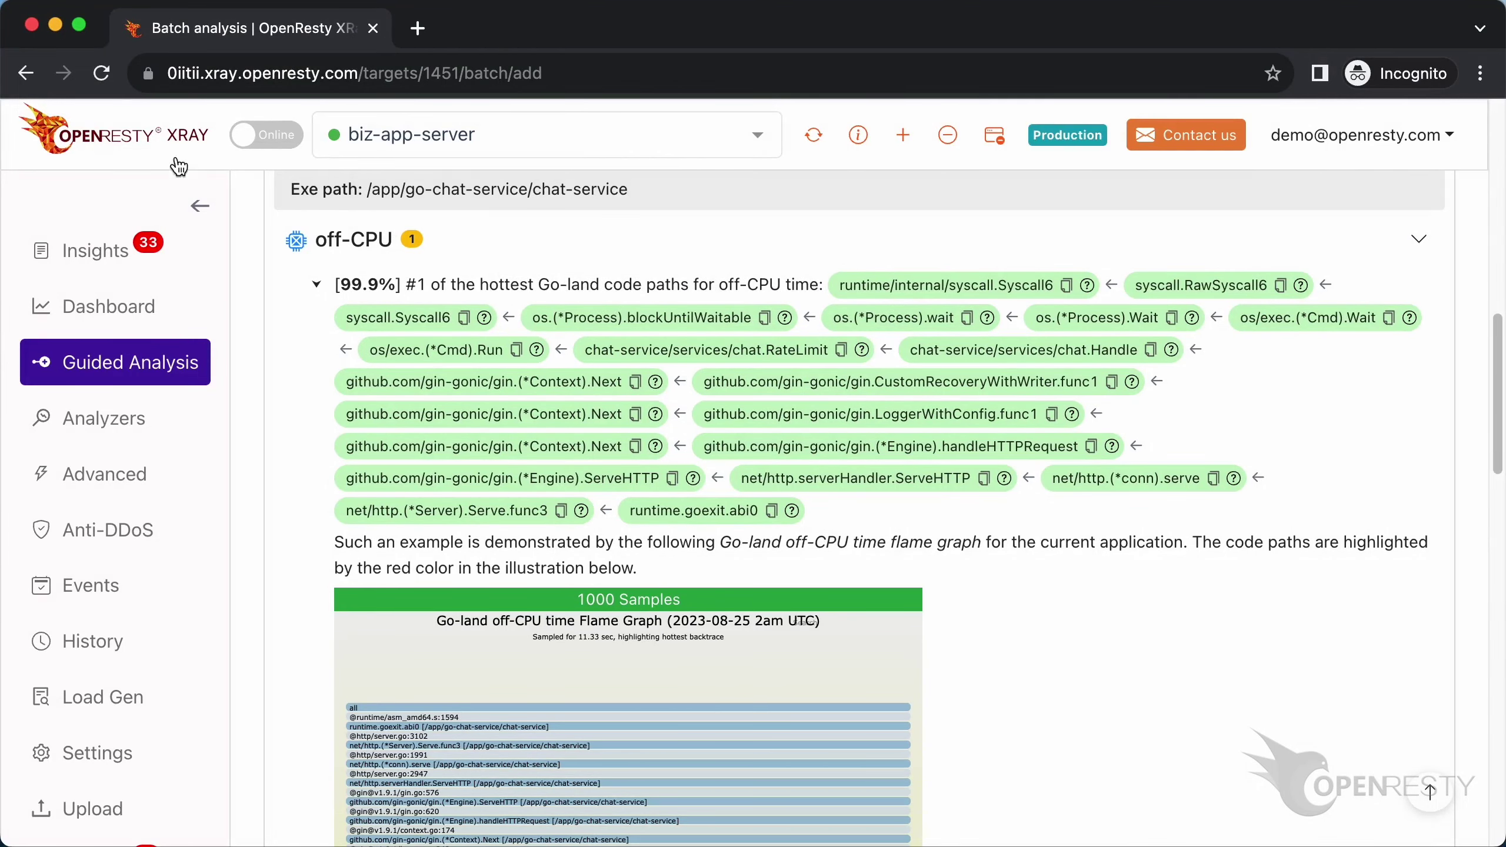
Step: Switch back to the terminal and search the project for the source file with find .| grep chat/processor.go
left_click(54, 26)
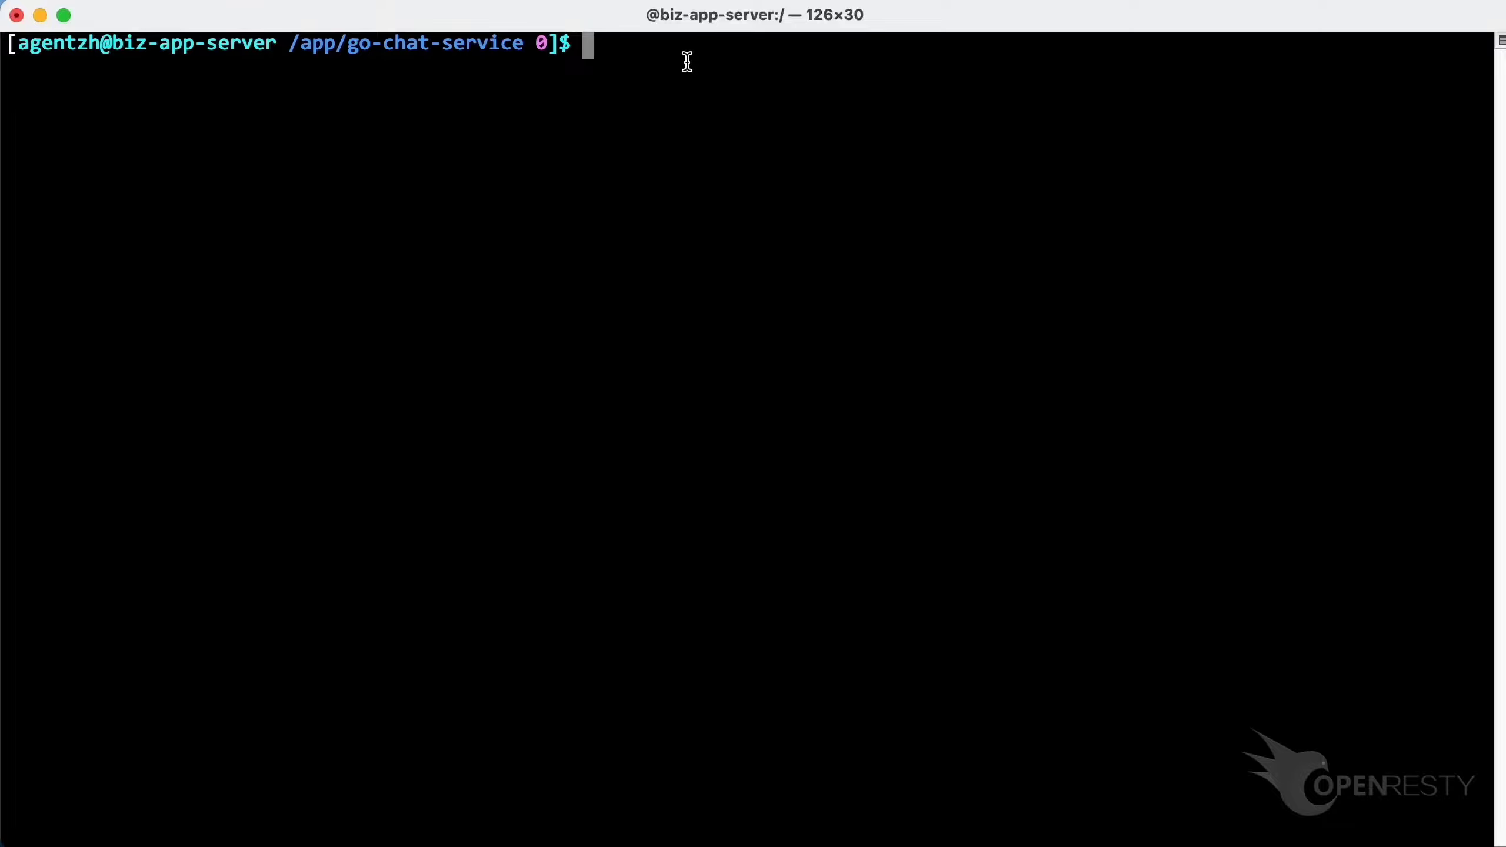
type("fin")
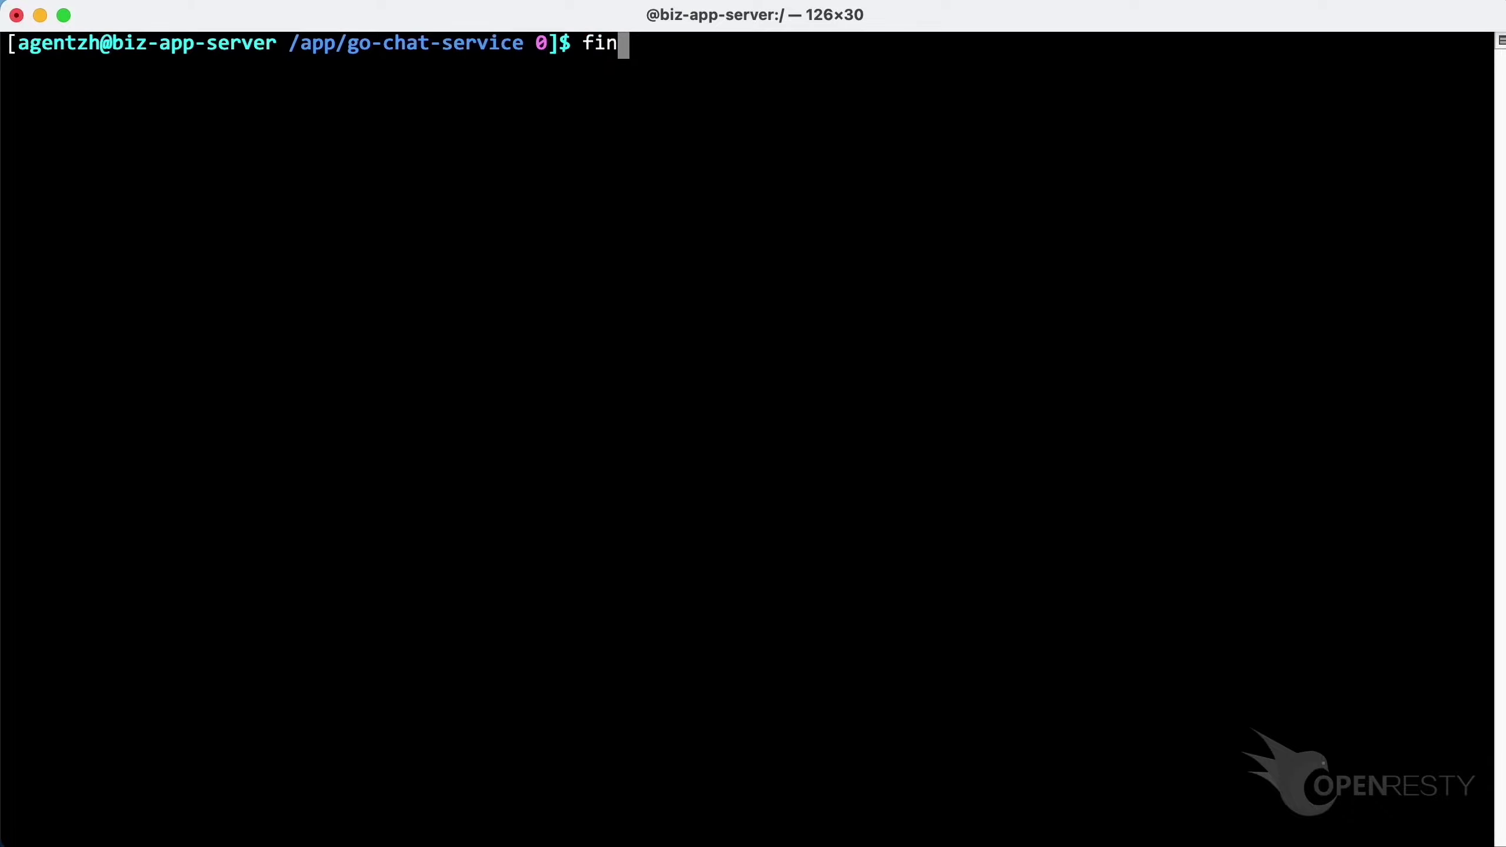
type("d .| grep")
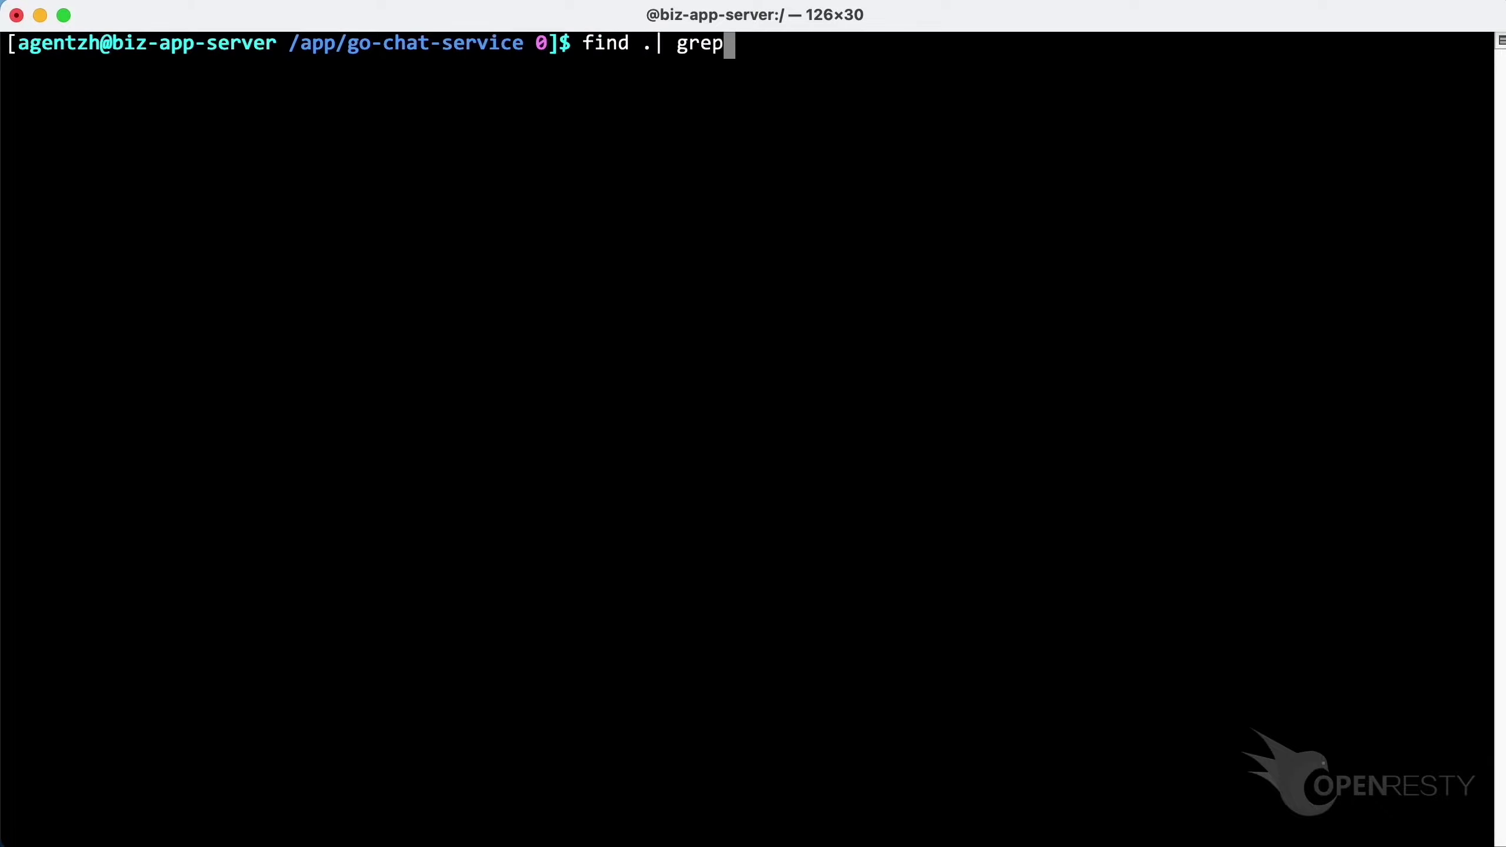
right_click(765, 40)
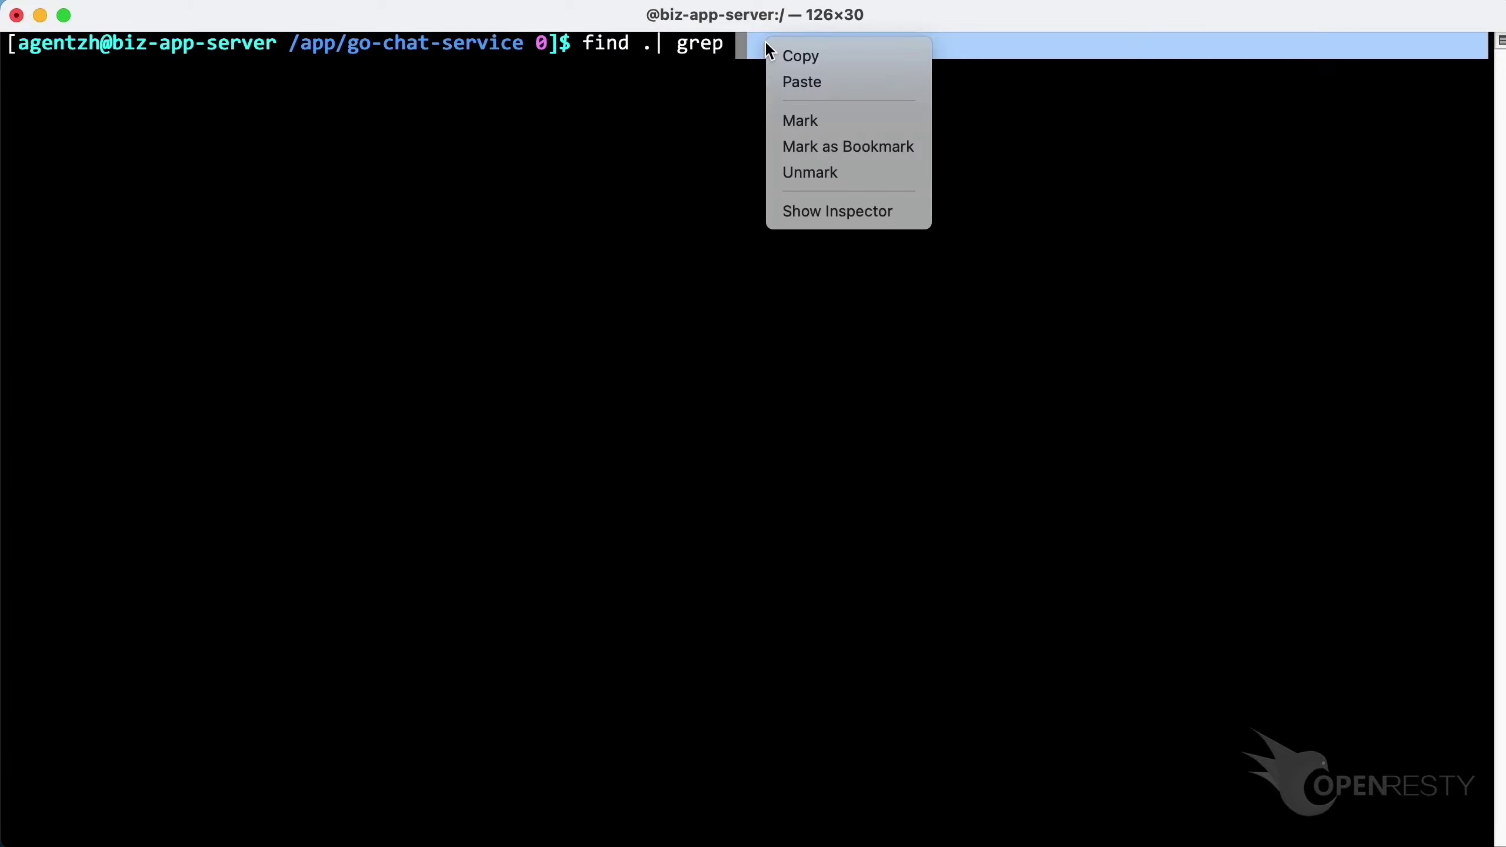
left_click(786, 80)
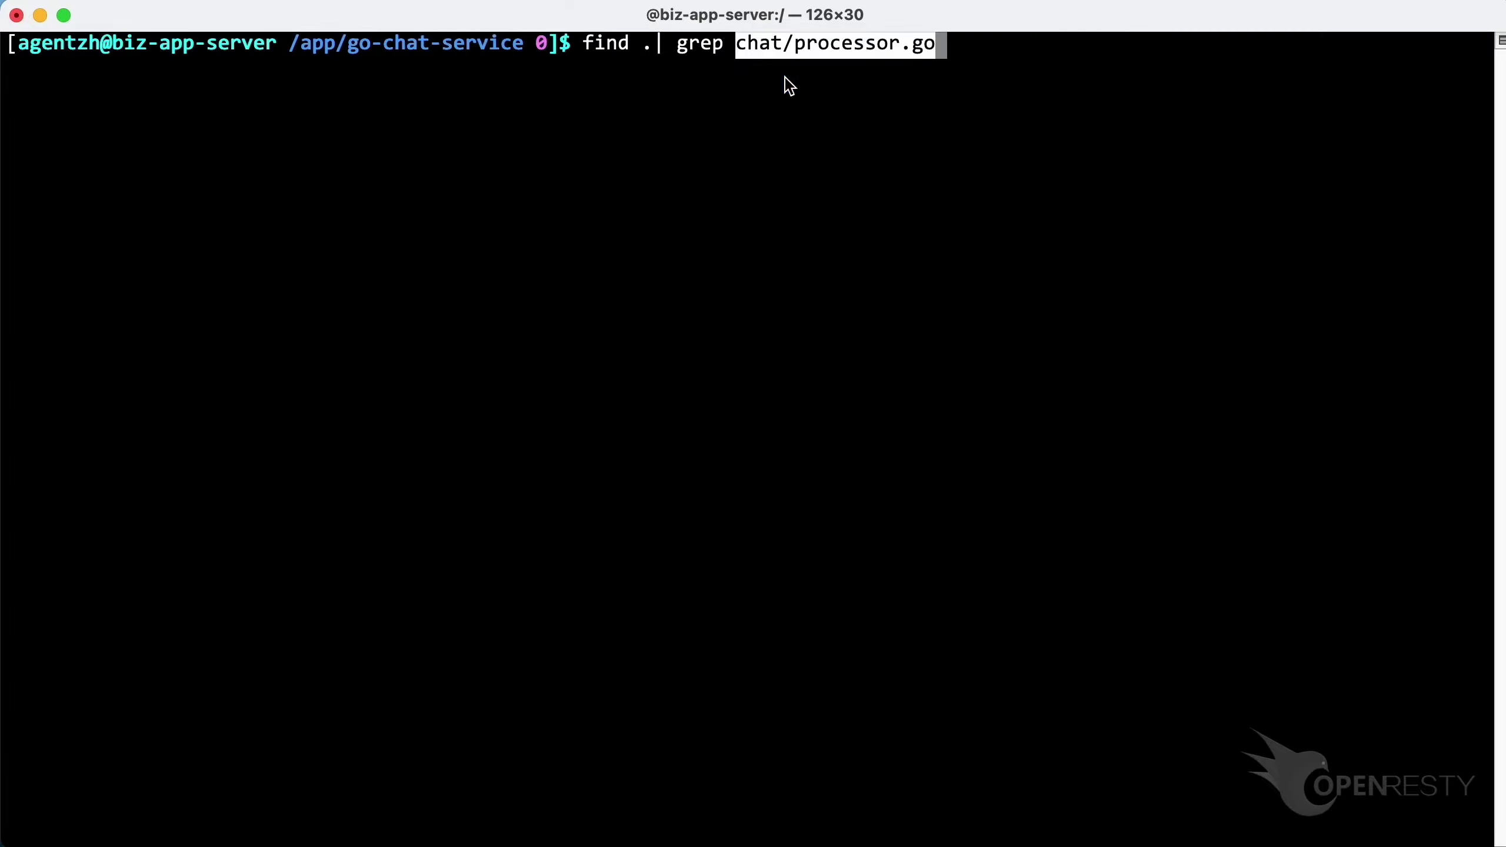
key("Return")
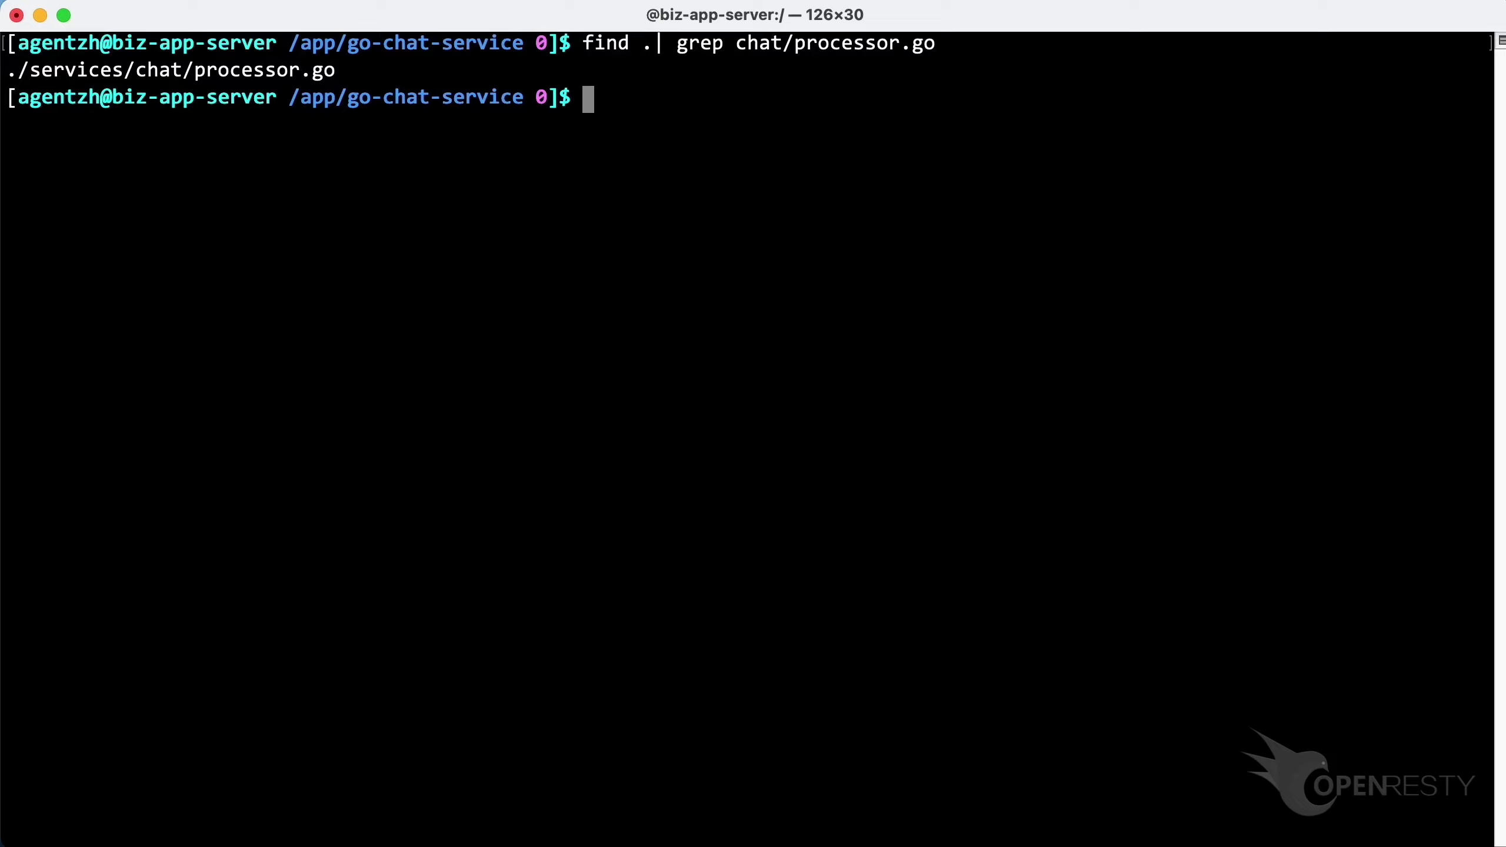
Step: Open ./services/chat/processor.go in vim
type("vim")
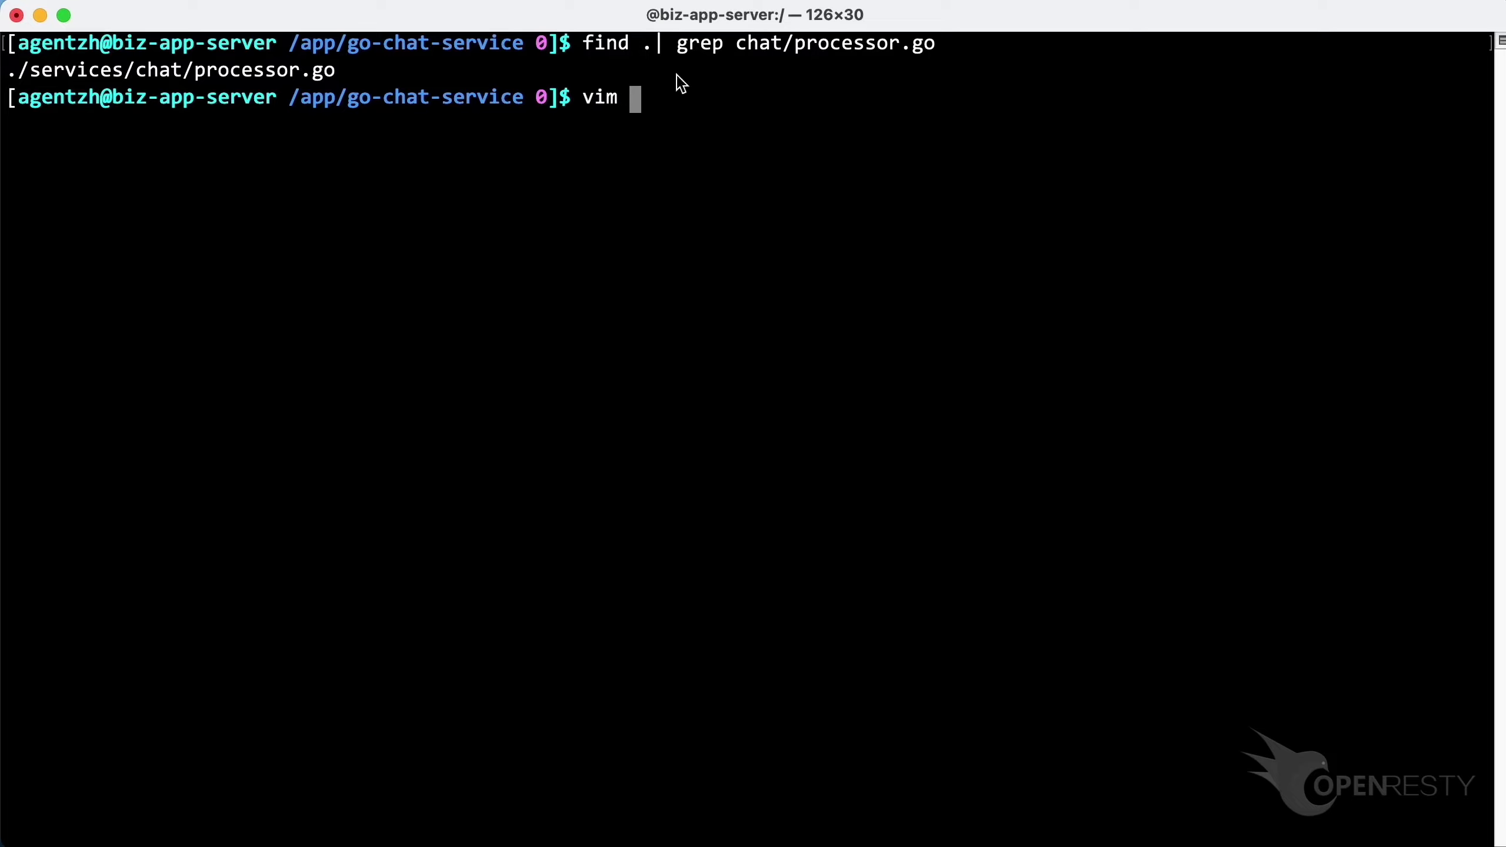